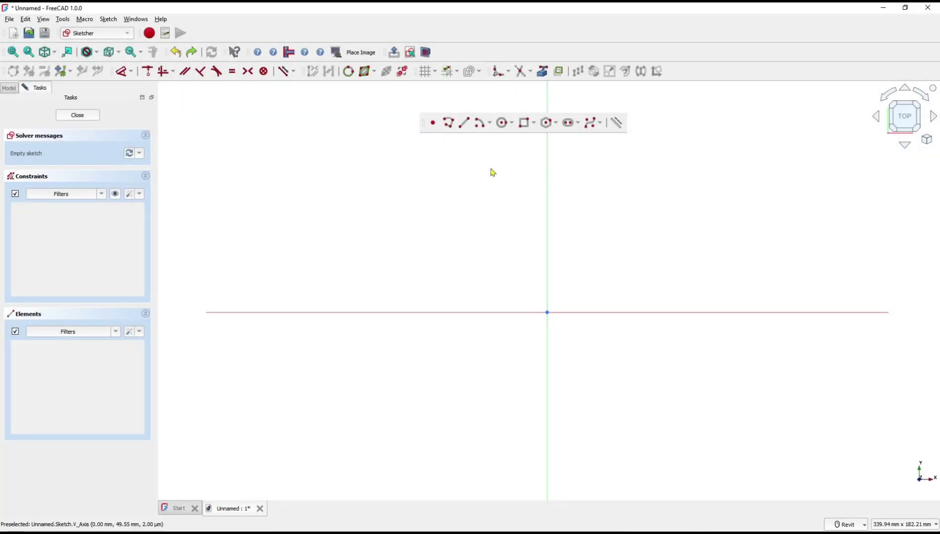
Draw a closed four-corner polyline outline that starts and ends at the origin.
{"action": "left_click", "coordinate": [492, 126]}
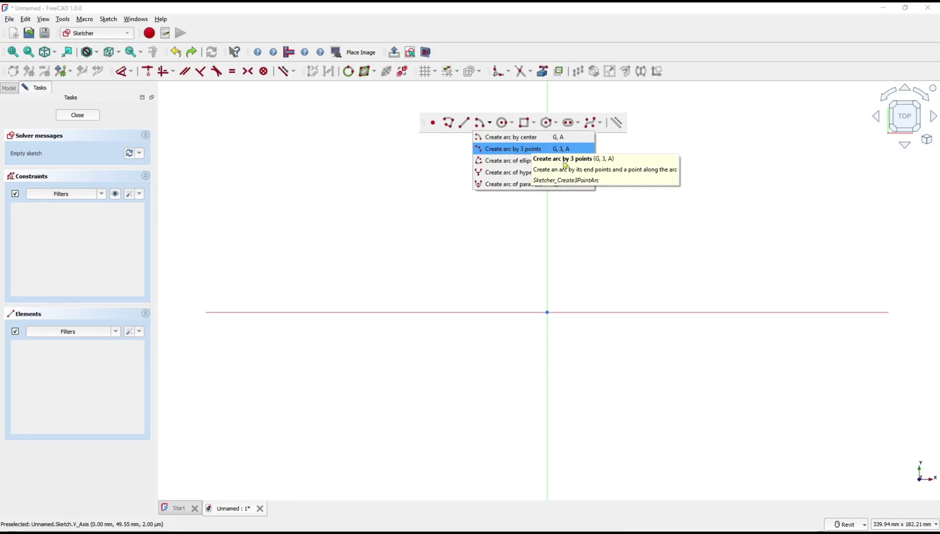
{"action": "left_click", "coordinate": [586, 256]}
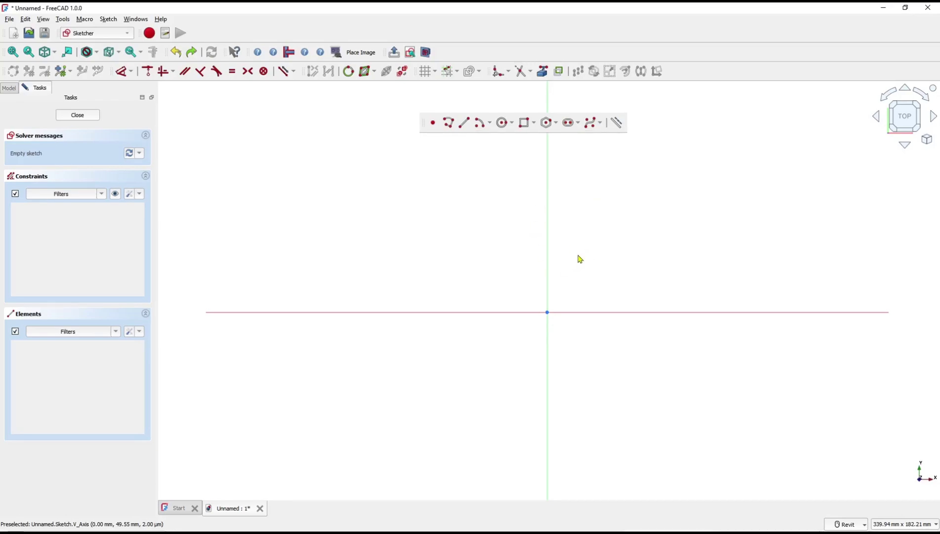
{"action": "key", "text": "g"}
{"action": "key", "text": "m"}
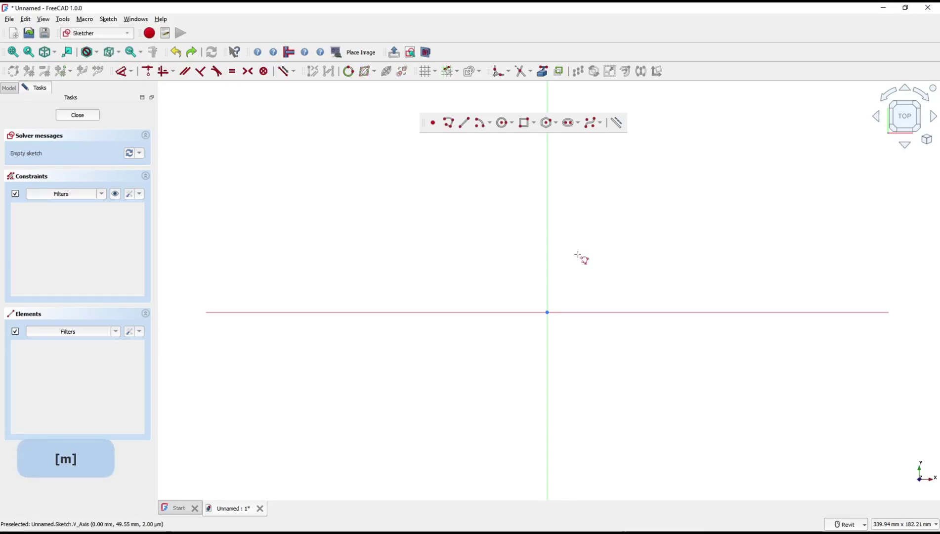
{"action": "left_click", "coordinate": [547, 312]}
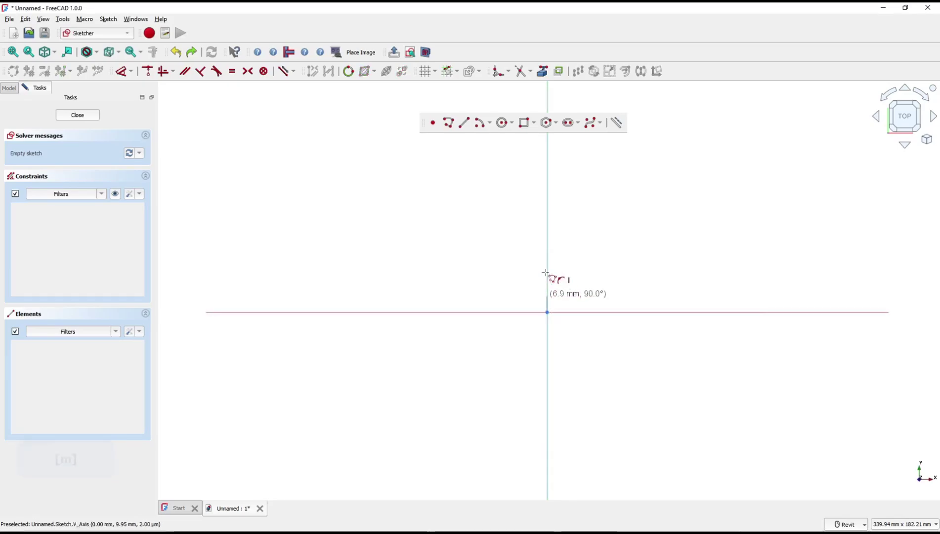
{"action": "left_click", "coordinate": [547, 231]}
{"action": "left_click", "coordinate": [652, 232]}
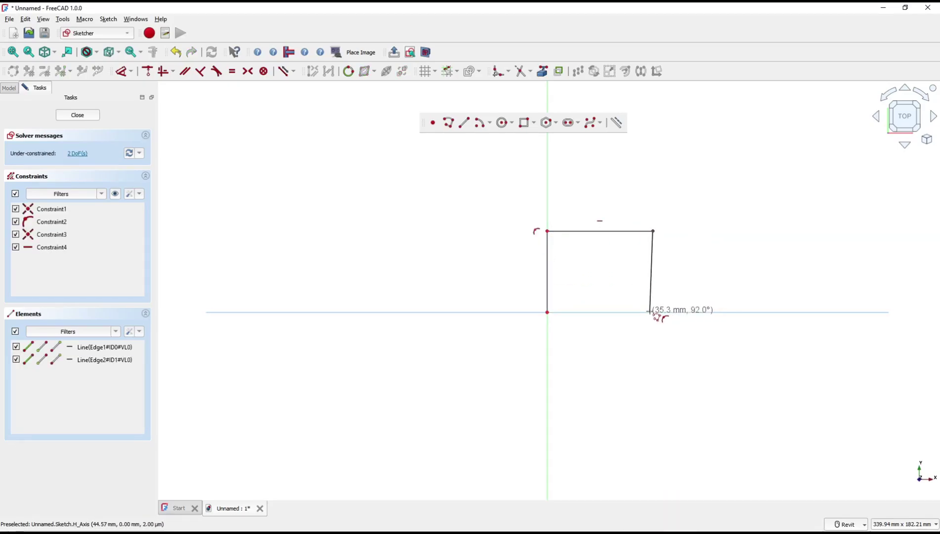
{"action": "left_click", "coordinate": [650, 312]}
{"action": "left_click", "coordinate": [547, 312]}
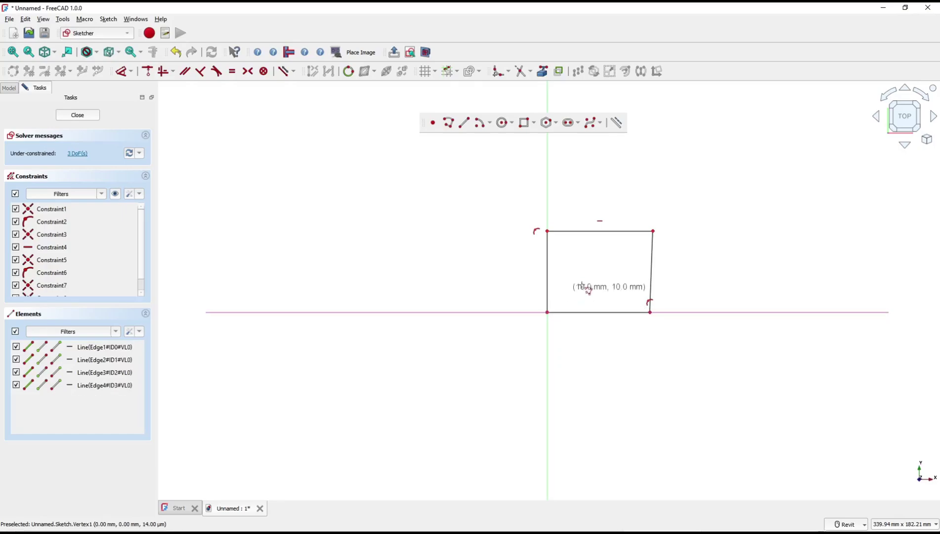
Make the right edge vertical and dimension the left edge at 35.28 mm and the top edge at 45.85 mm.
{"action": "key", "text": "v"}
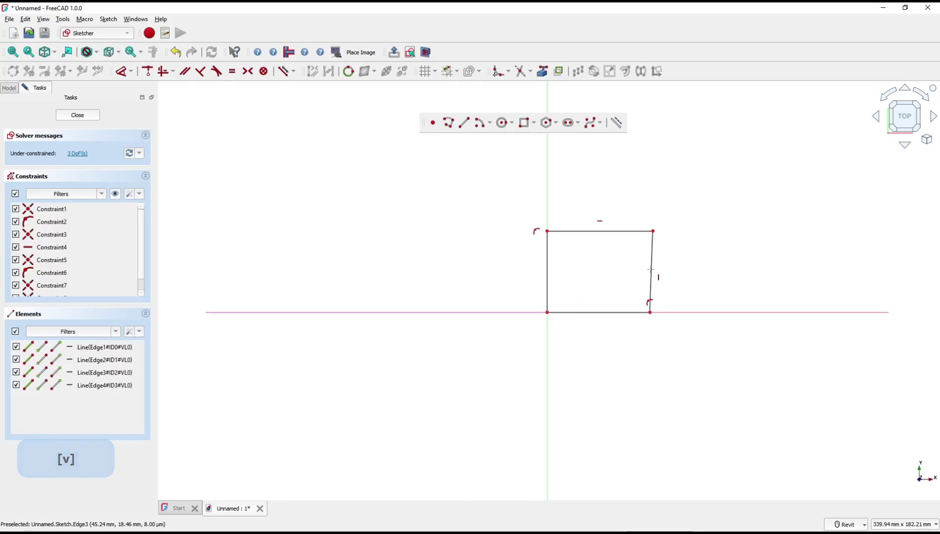
{"action": "left_click", "coordinate": [651, 269]}
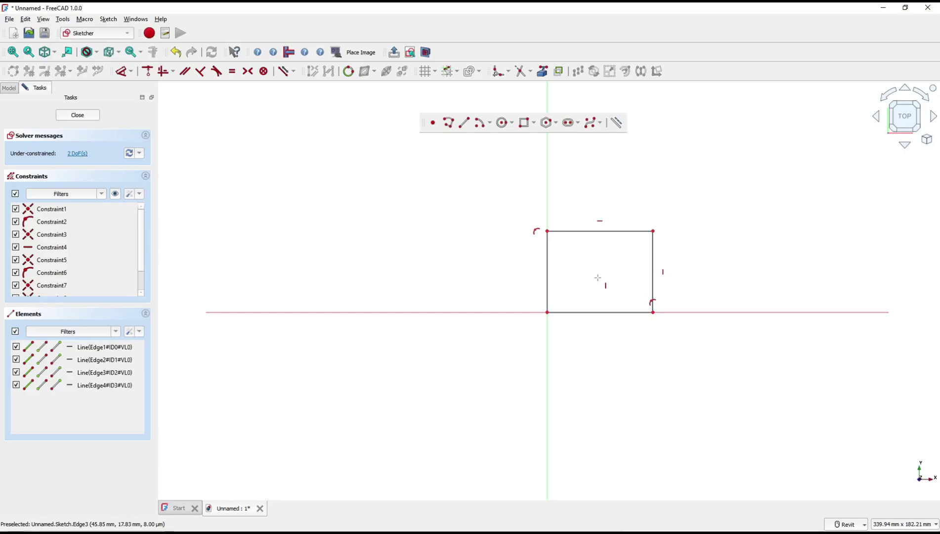
{"action": "key", "text": "d"}
{"action": "left_click", "coordinate": [549, 270]}
{"action": "left_click", "coordinate": [530, 272]}
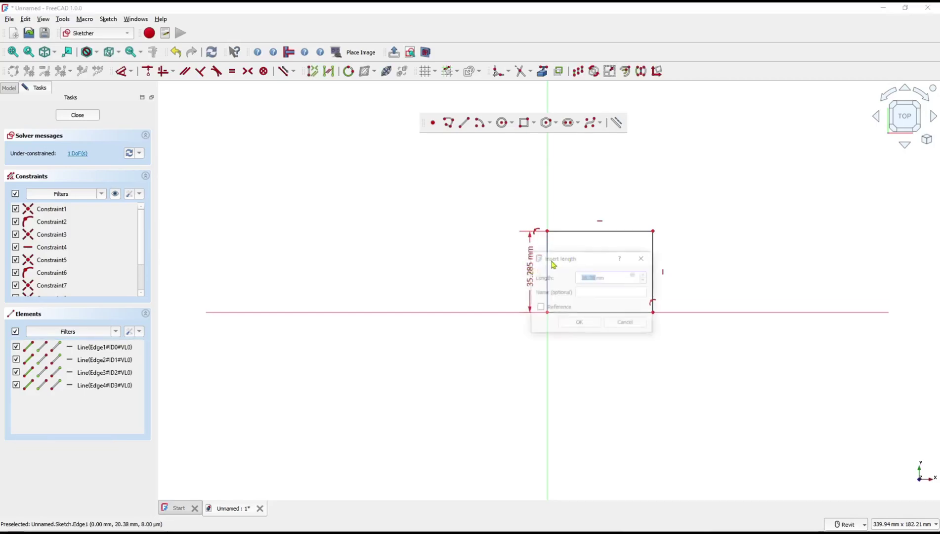
{"action": "key", "text": "Return"}
{"action": "left_click", "coordinate": [610, 231]}
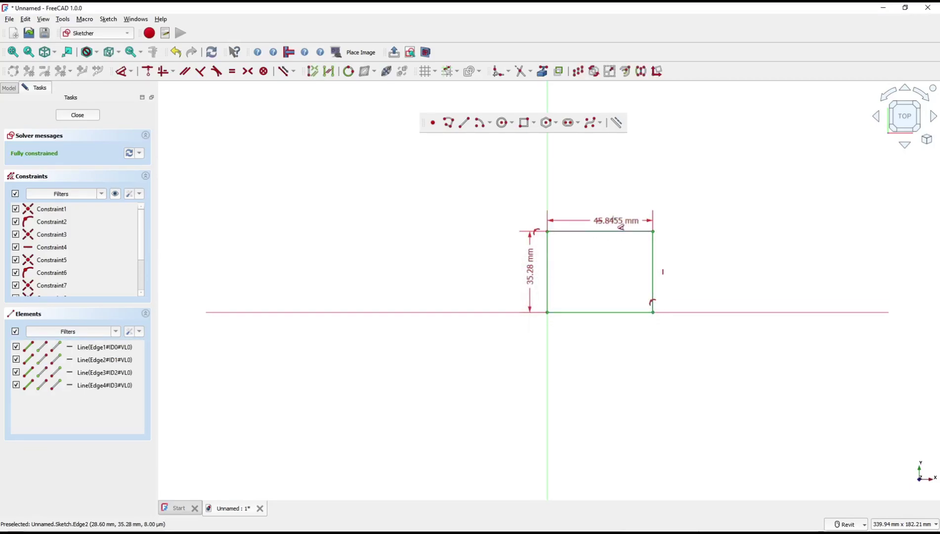
{"action": "left_click", "coordinate": [615, 223]}
{"action": "left_click", "coordinate": [672, 279]}
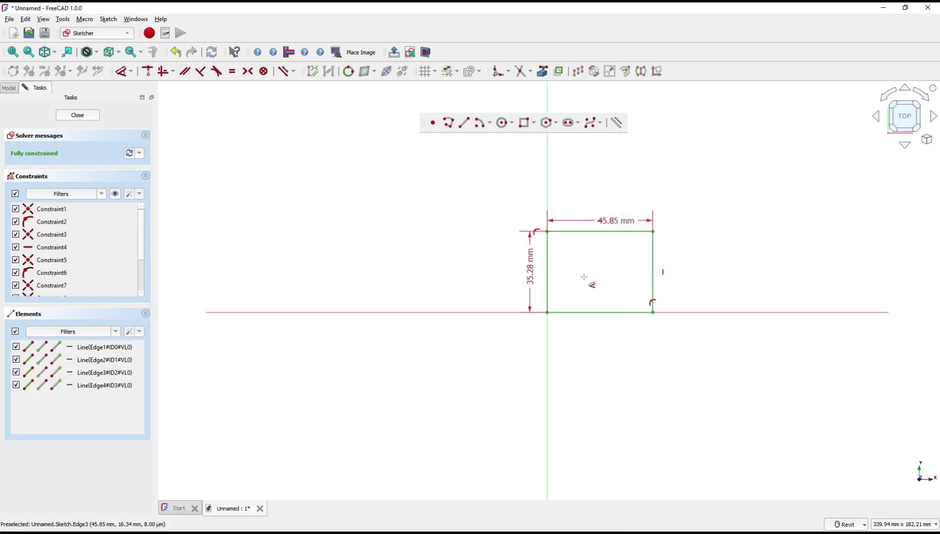
{"action": "key", "text": "Escape"}
Draw centre arcs on the left and right edge midpoints, each spanning that edge's top and bottom corners.
{"action": "key", "text": "g"}
{"action": "key", "text": "a"}
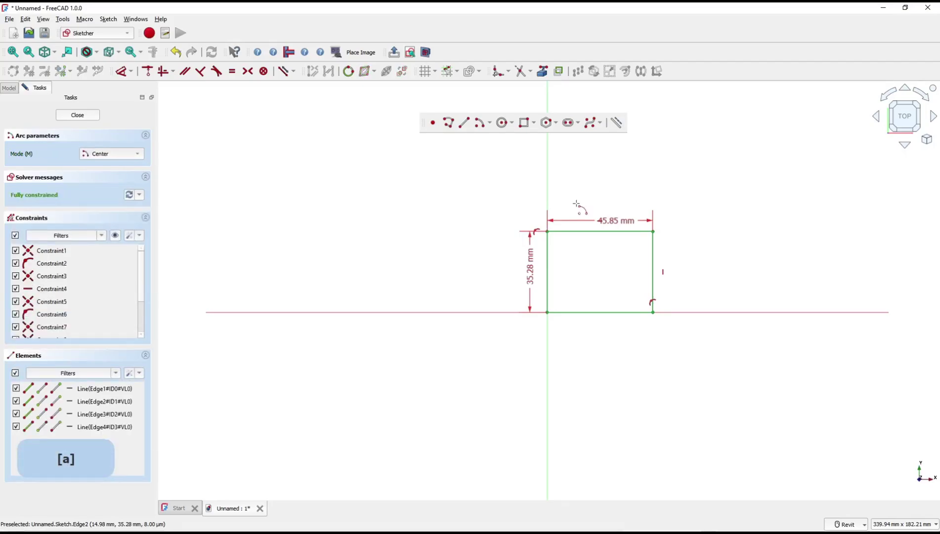
{"action": "left_click", "coordinate": [551, 270]}
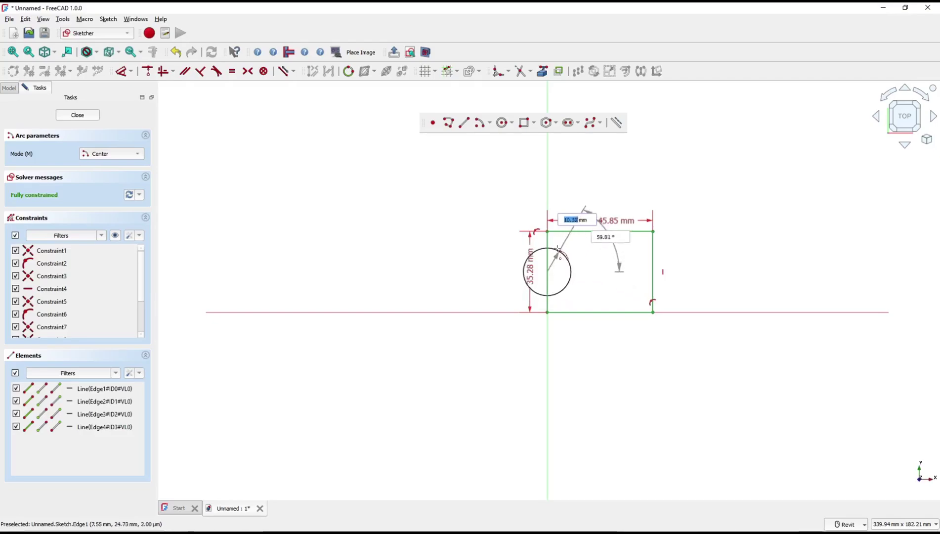
{"action": "left_click", "coordinate": [547, 230]}
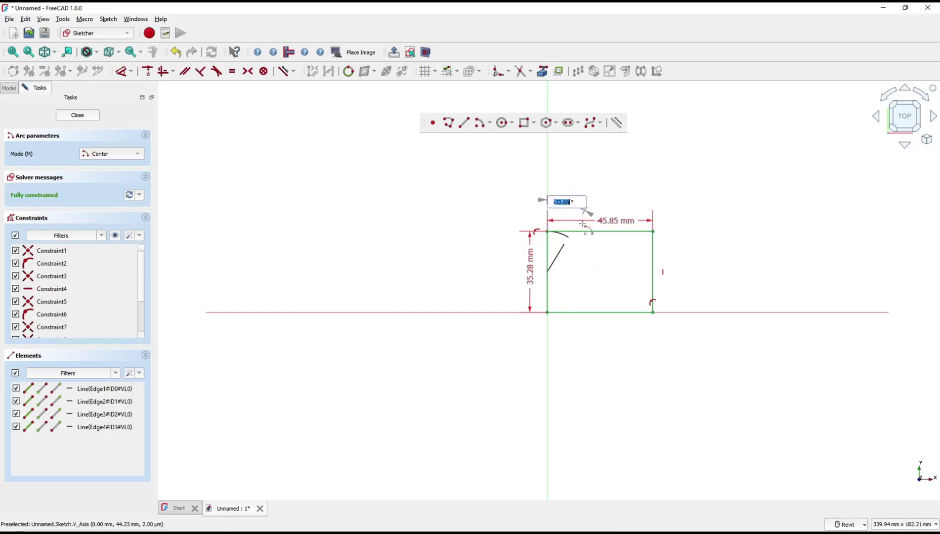
{"action": "left_click", "coordinate": [547, 314]}
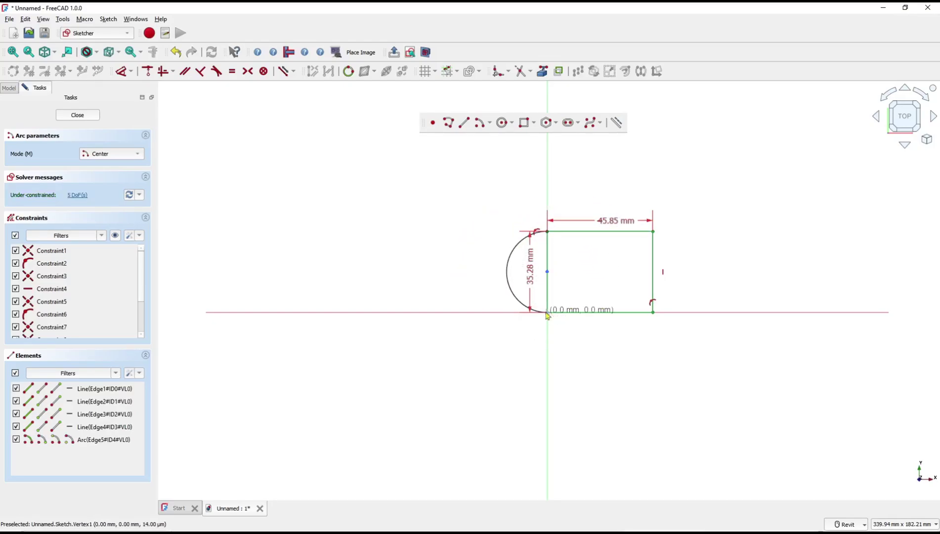
{"action": "left_click", "coordinate": [653, 272]}
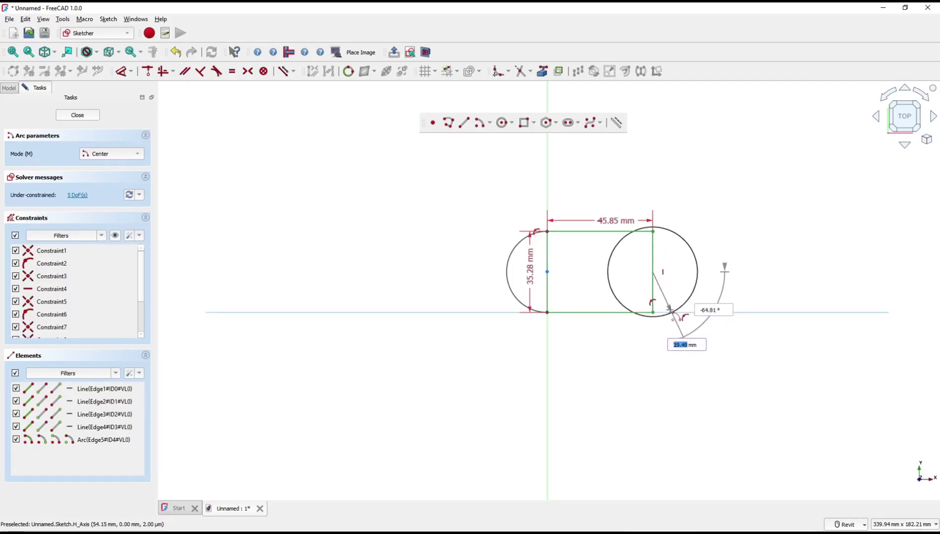
{"action": "left_click", "coordinate": [653, 312]}
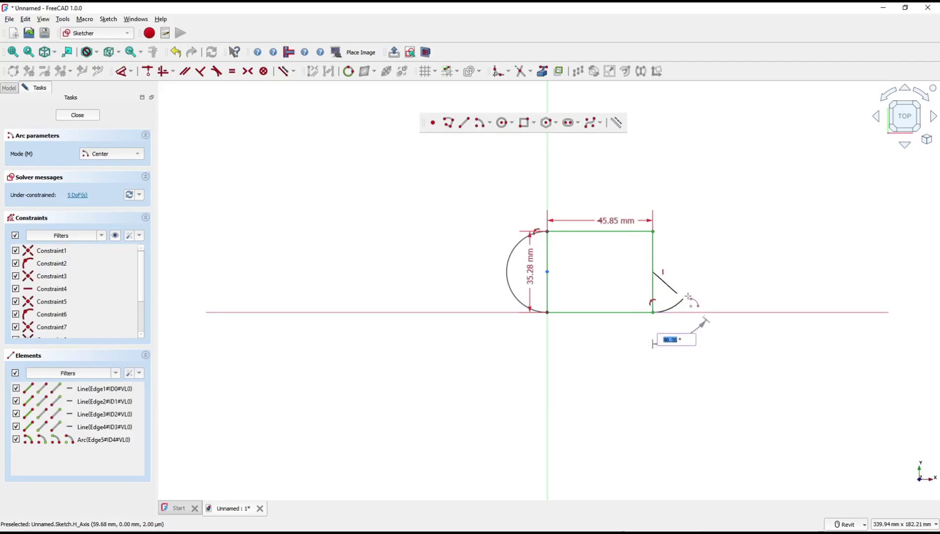
{"action": "left_click", "coordinate": [653, 231]}
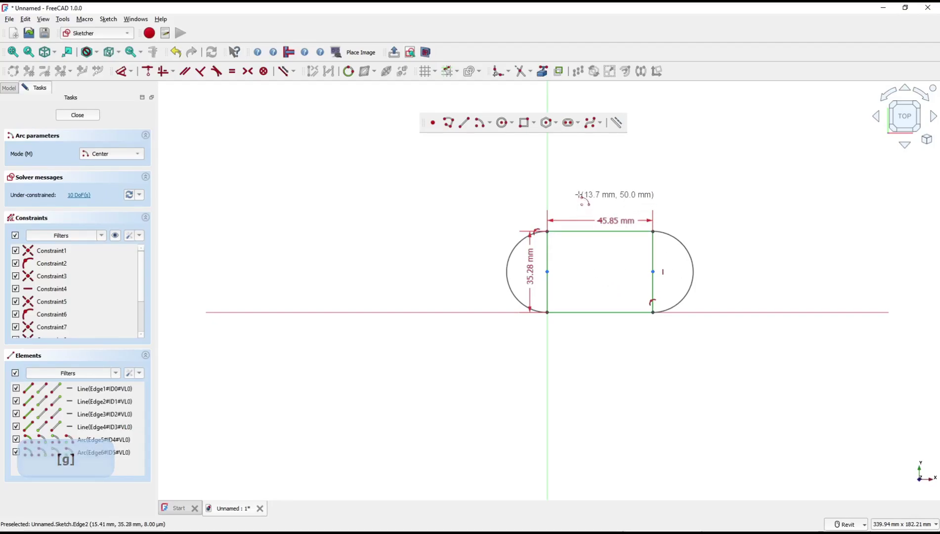
Draw a three-point arc from the origin to the bottom-right corner, bulging below the rectangle.
{"action": "key", "text": "a"}
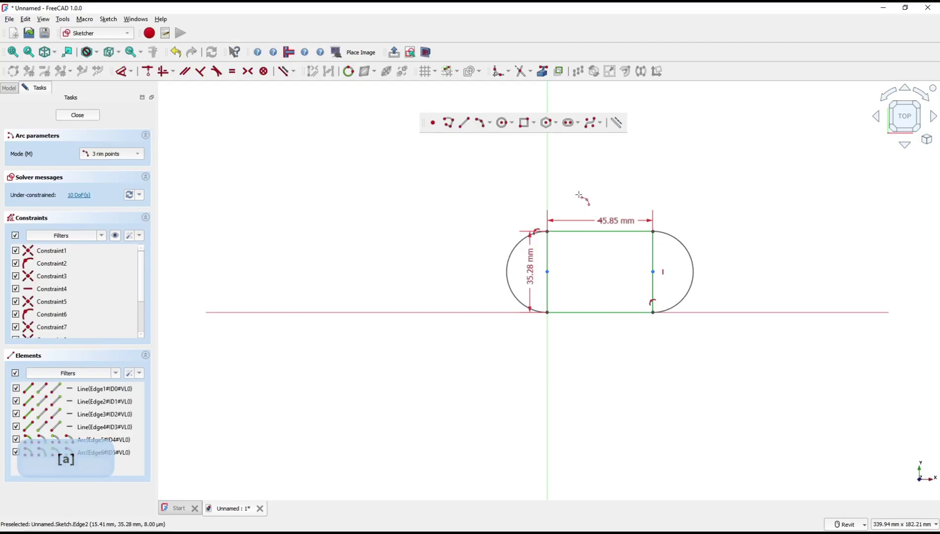
{"action": "left_click", "coordinate": [547, 312]}
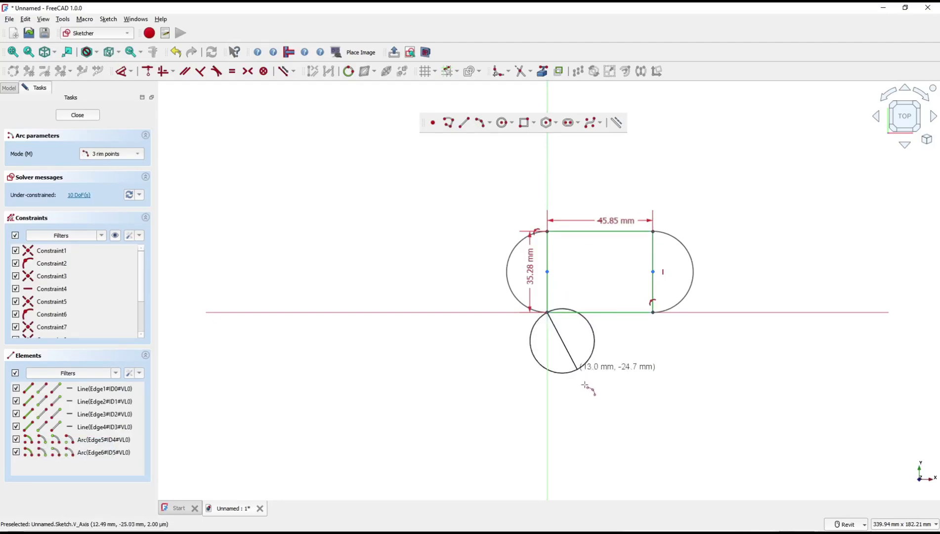
{"action": "left_click", "coordinate": [653, 312]}
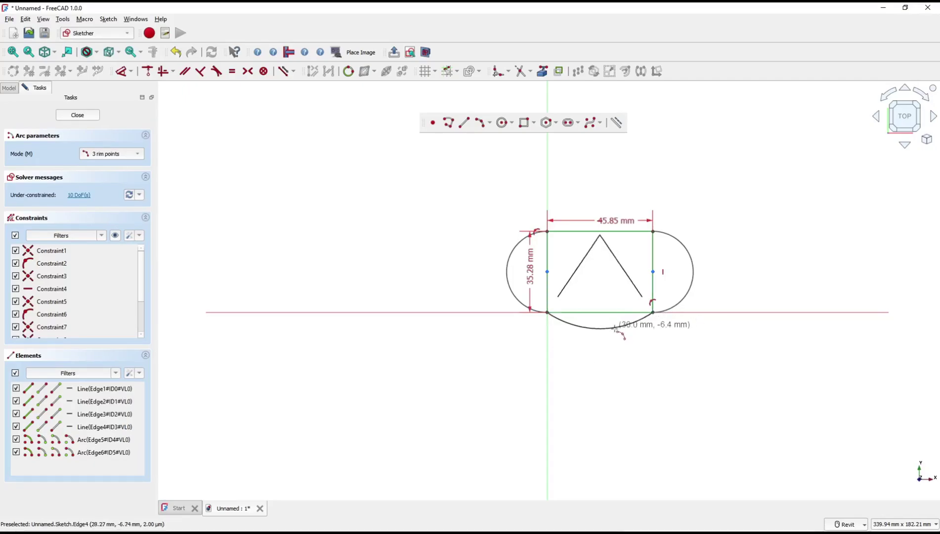
{"action": "left_click", "coordinate": [600, 351]}
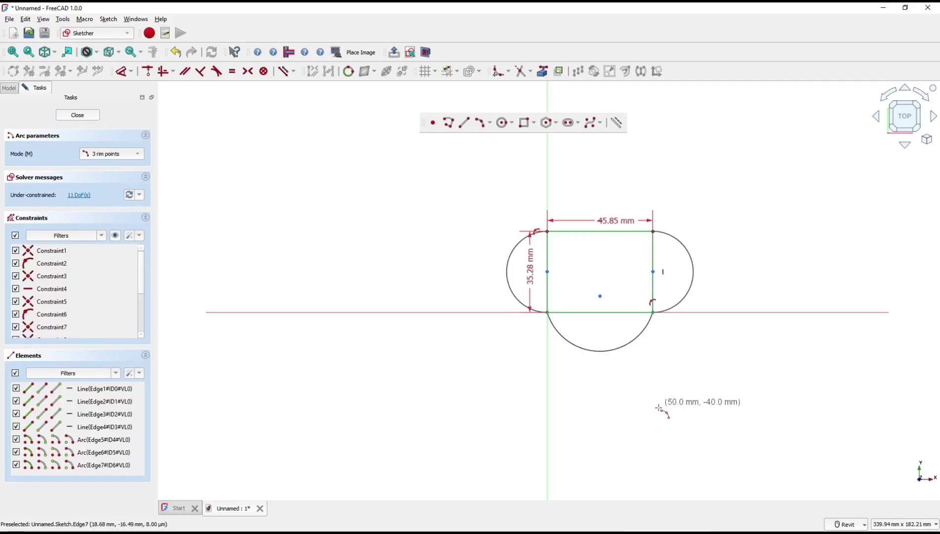
{"action": "key", "text": "Escape"}
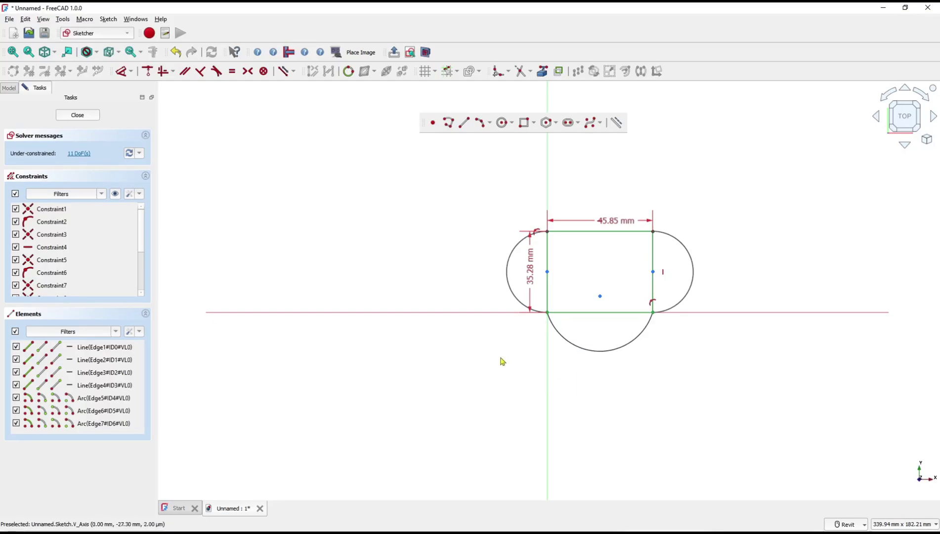
Constrain the lower arc's centre horizontally level with the origin.
{"action": "key", "text": "h"}
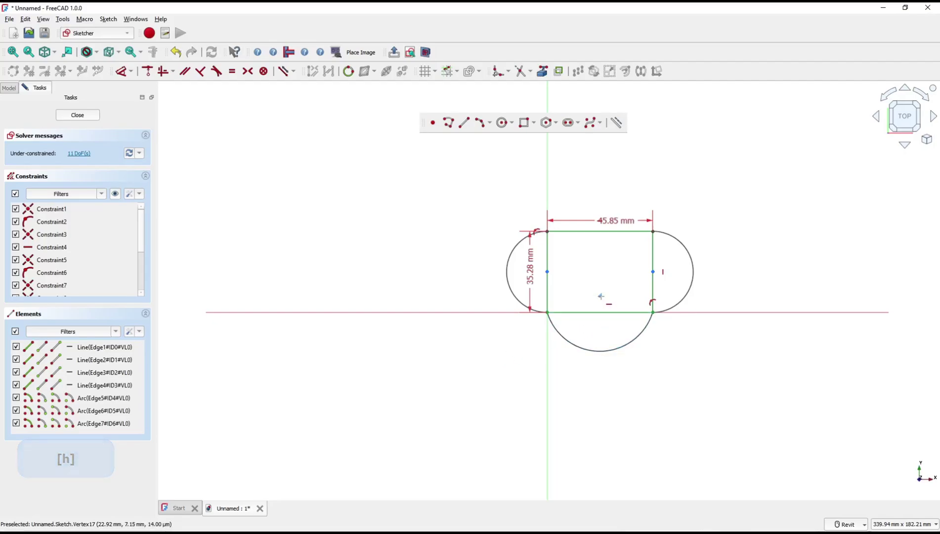
{"action": "left_click", "coordinate": [601, 298]}
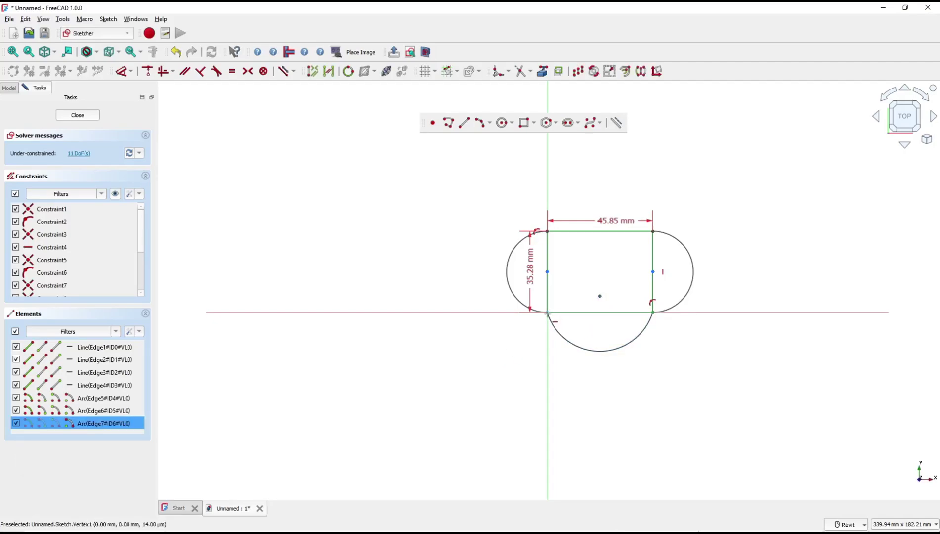
{"action": "left_click", "coordinate": [547, 311]}
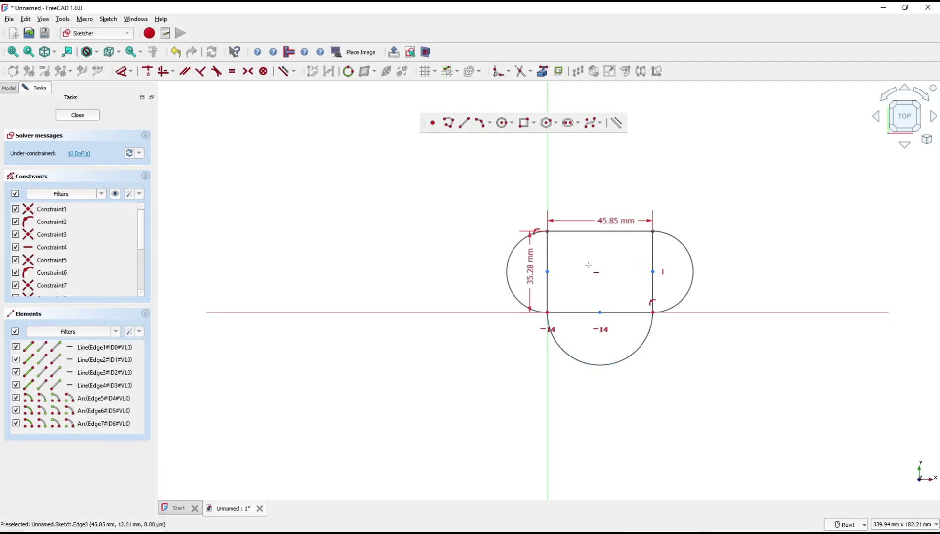
{"action": "key", "text": "g"}
{"action": "key", "text": "3"}
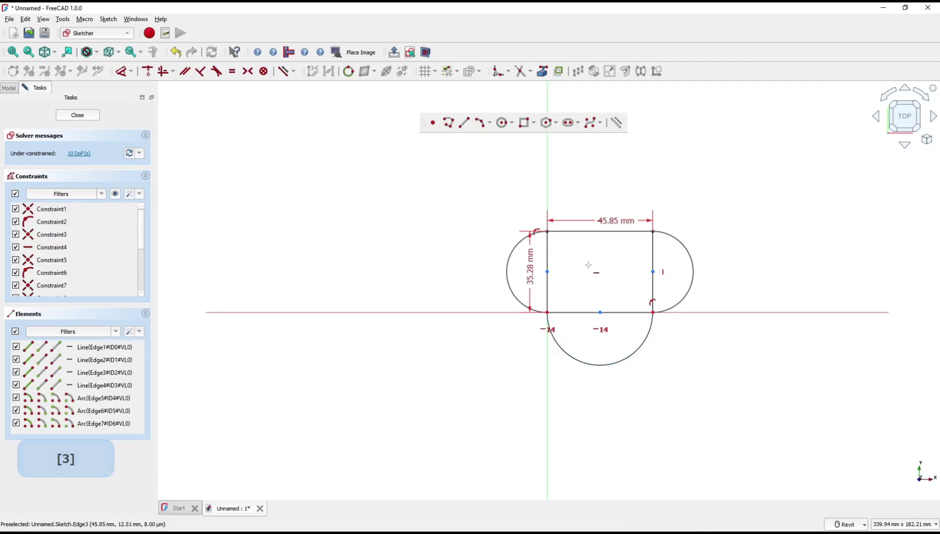
Draw a three-point arc over the top edge, level its centre with the top-left corner, and dimension its radius (22.93 mm).
{"action": "left_click", "coordinate": [548, 231]}
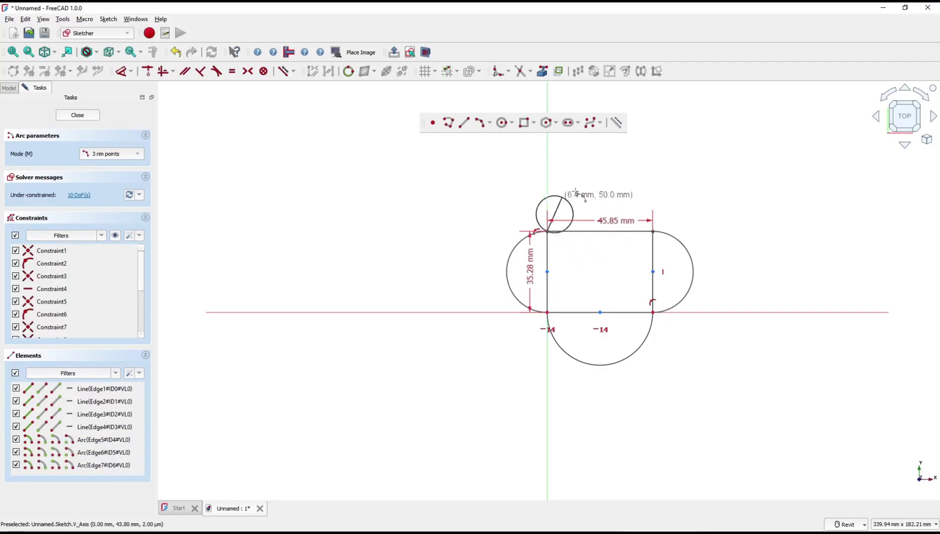
{"action": "left_click", "coordinate": [652, 231]}
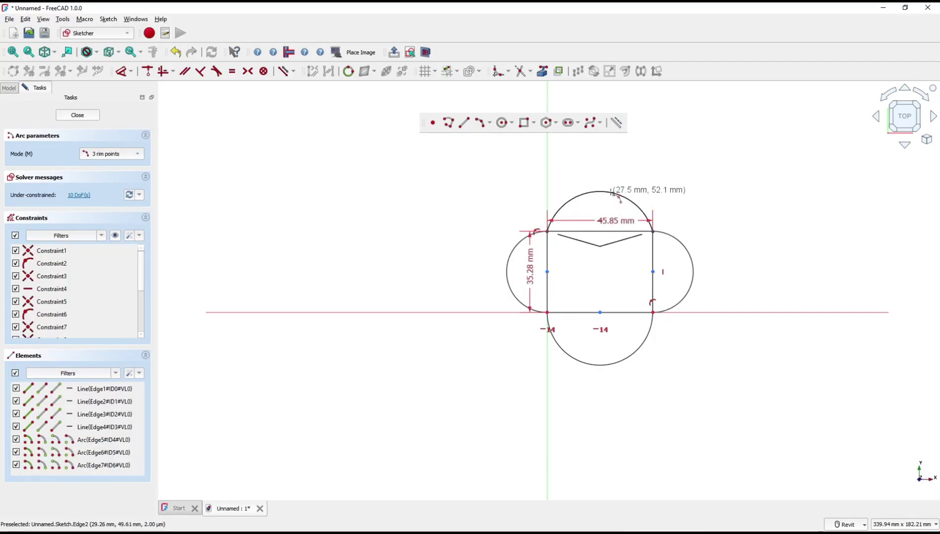
{"action": "left_click", "coordinate": [611, 190]}
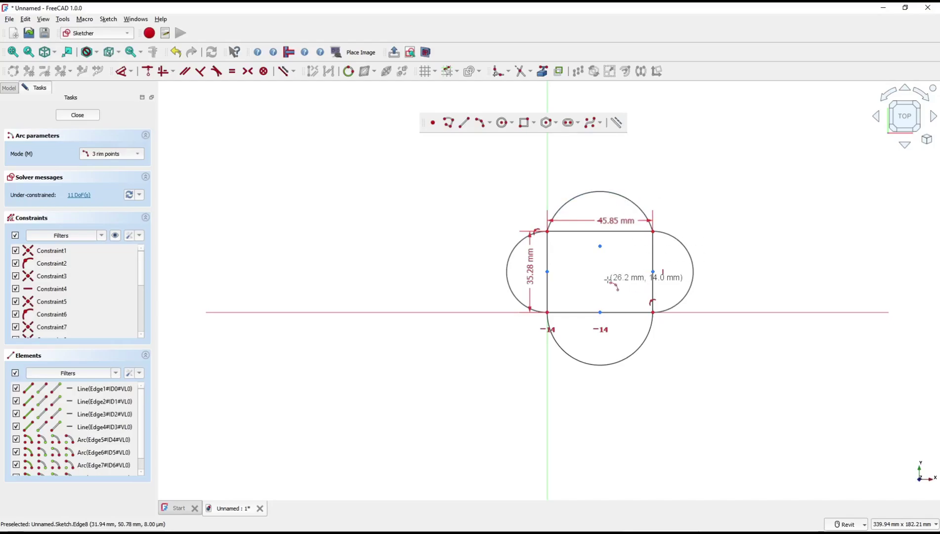
{"action": "key", "text": "h"}
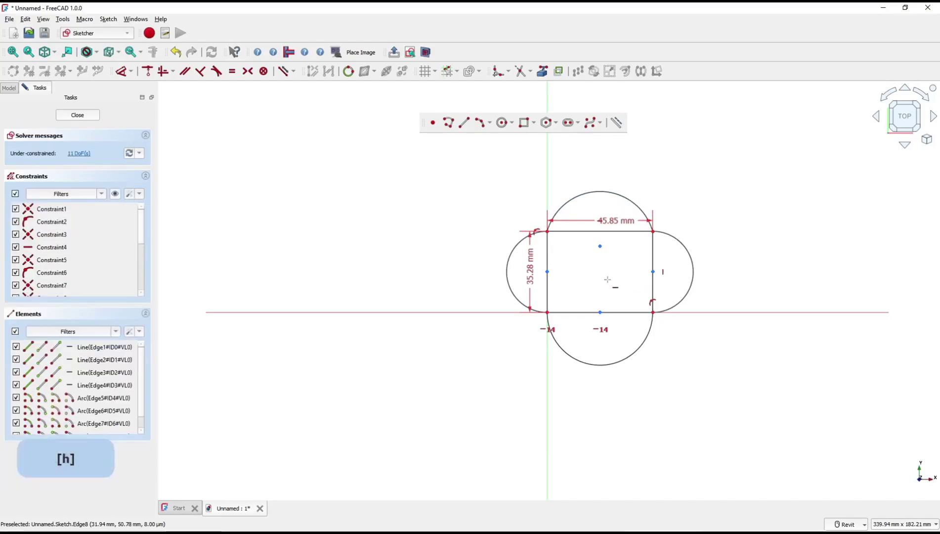
{"action": "left_click", "coordinate": [601, 245]}
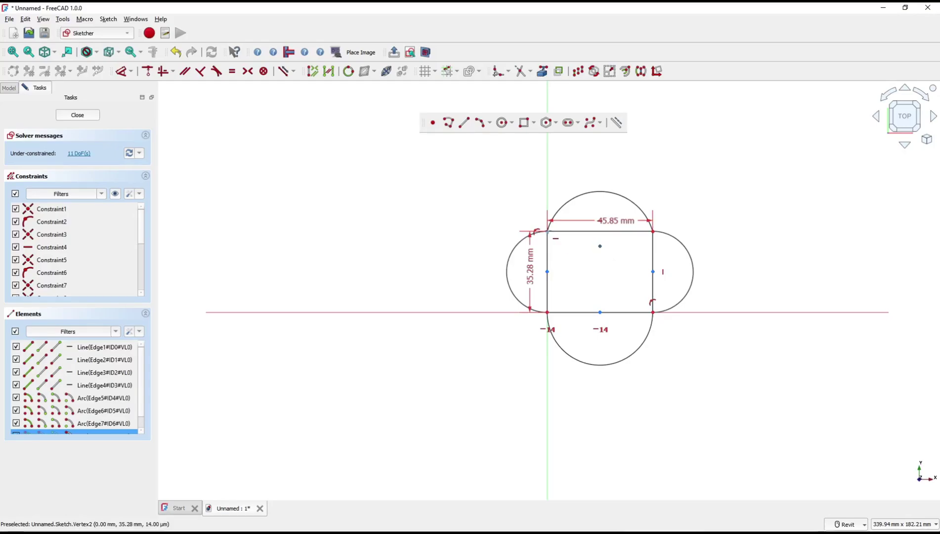
{"action": "left_click", "coordinate": [547, 231]}
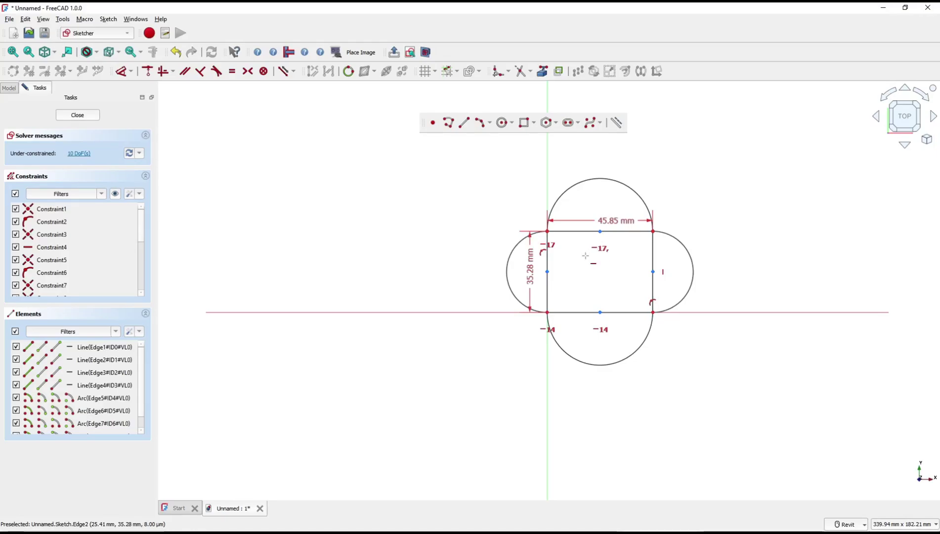
{"action": "key", "text": "d"}
{"action": "left_click", "coordinate": [636, 194]}
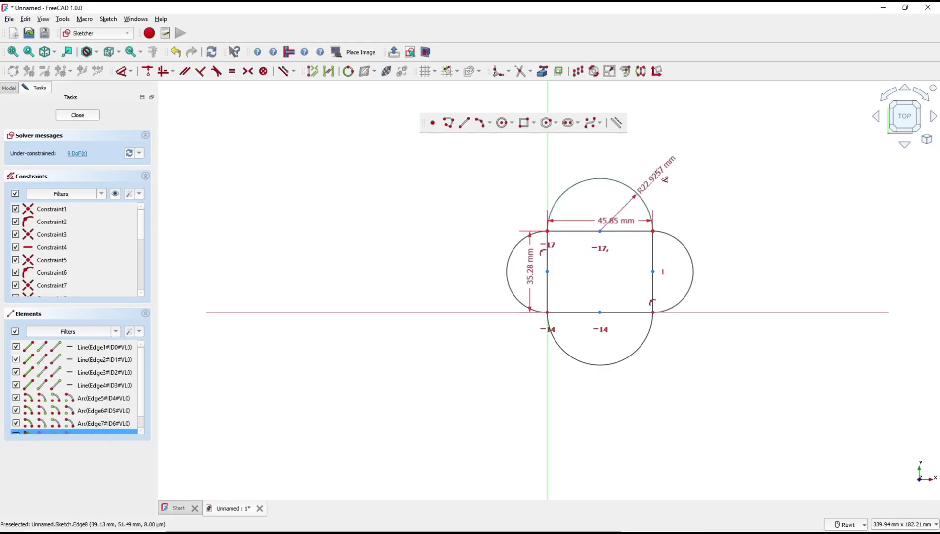
{"action": "left_click", "coordinate": [664, 173]}
Add radius dimensions to the top, left, right and bottom arcs, entering 17.65 mm for the side arcs.
{"action": "left_click", "coordinate": [690, 230]}
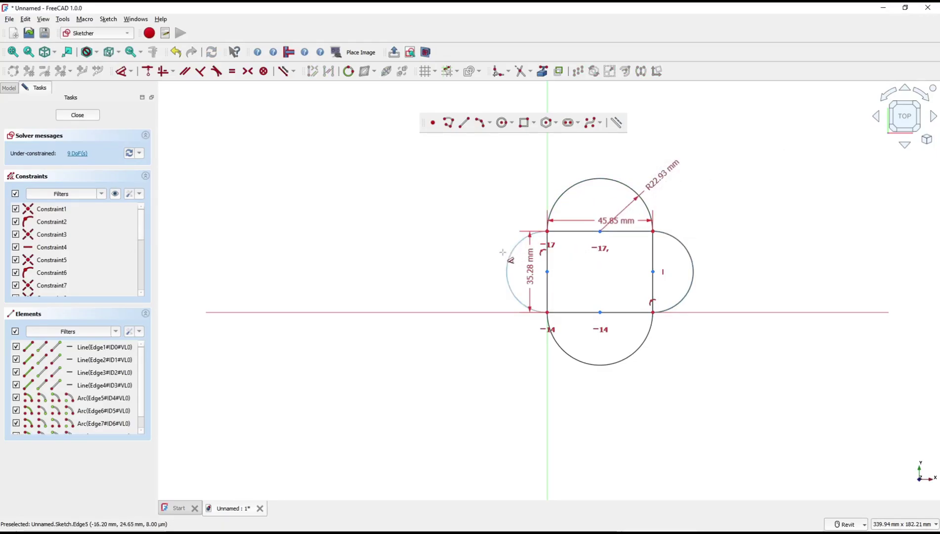
{"action": "left_click", "coordinate": [510, 255]}
{"action": "left_click", "coordinate": [496, 261]}
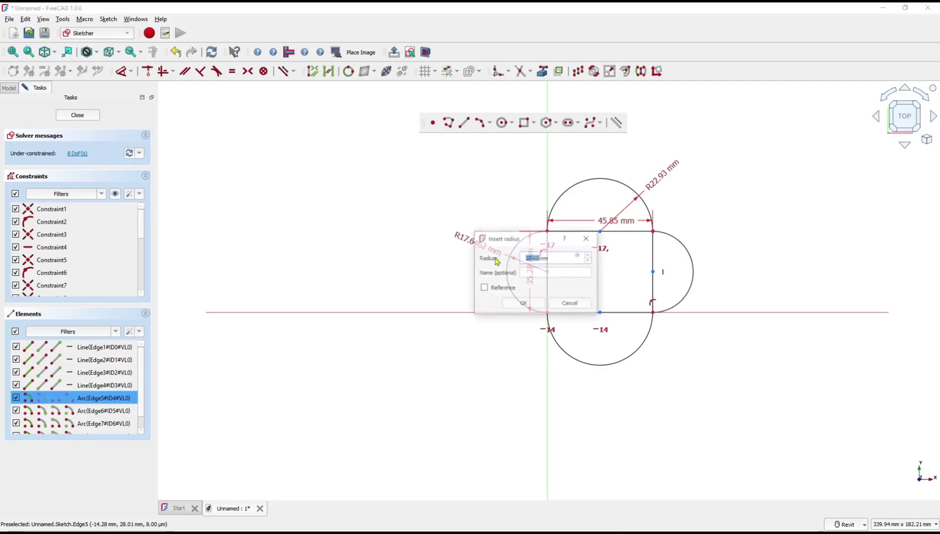
{"action": "left_click", "coordinate": [524, 302]}
{"action": "left_click", "coordinate": [692, 270]}
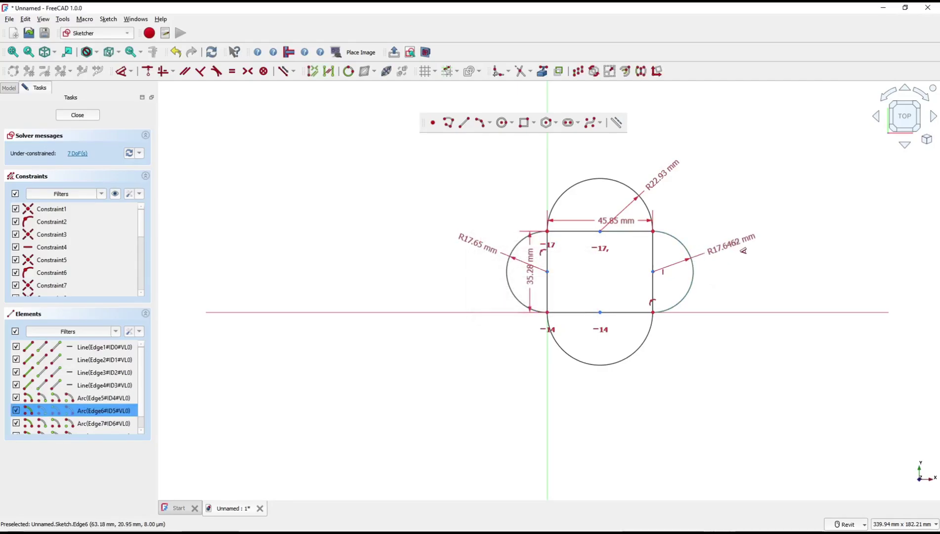
{"action": "left_click", "coordinate": [736, 245]}
{"action": "type", "text": "17.65"}
{"action": "left_click", "coordinate": [781, 300]}
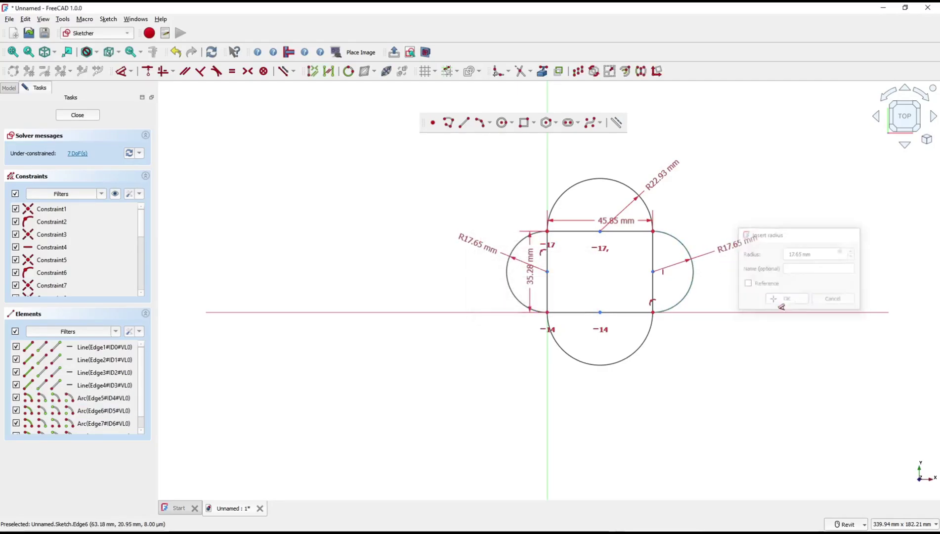
{"action": "left_click", "coordinate": [601, 369]}
{"action": "left_click", "coordinate": [589, 398]}
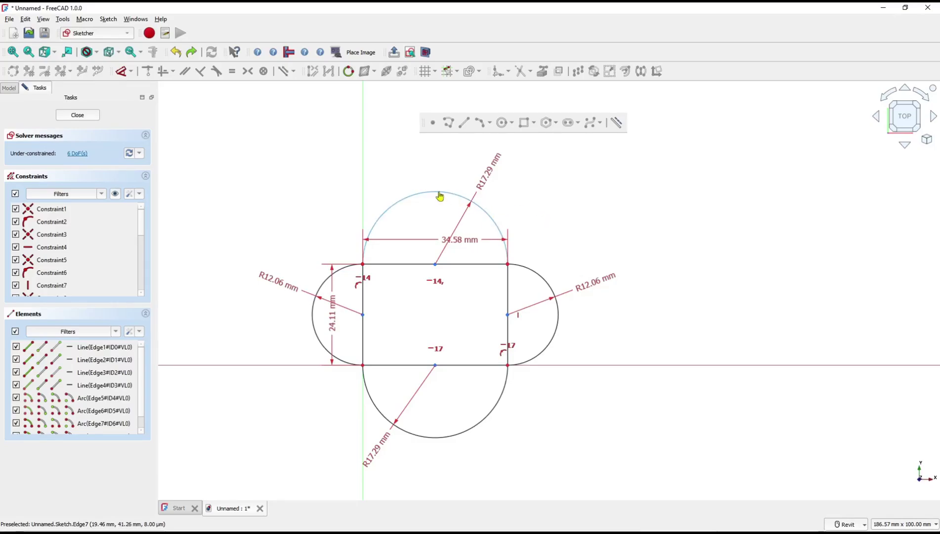
Drag the top arc to the right to test whether its ends are attached.
{"action": "mouse_move", "coordinate": [439, 196]}
{"action": "left_mouse_down"}
{"action": "mouse_move", "coordinate": [515, 195]}
{"action": "mouse_move", "coordinate": [405, 183]}
{"action": "mouse_move", "coordinate": [542, 181]}
{"action": "left_mouse_up"}
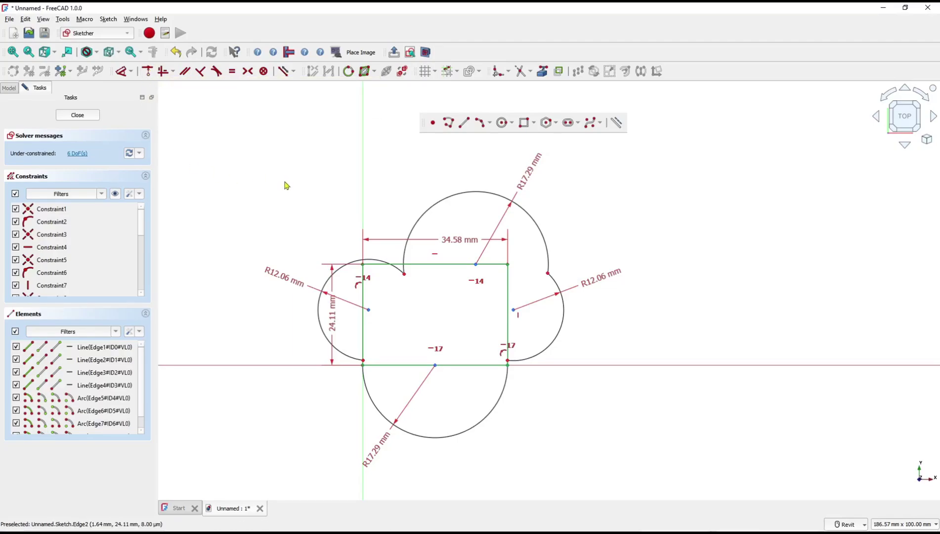
{"action": "key", "text": "c"}
Make the left and right arcs' upper ends coincident with the top-left and top-right corners.
{"action": "left_click", "coordinate": [404, 274]}
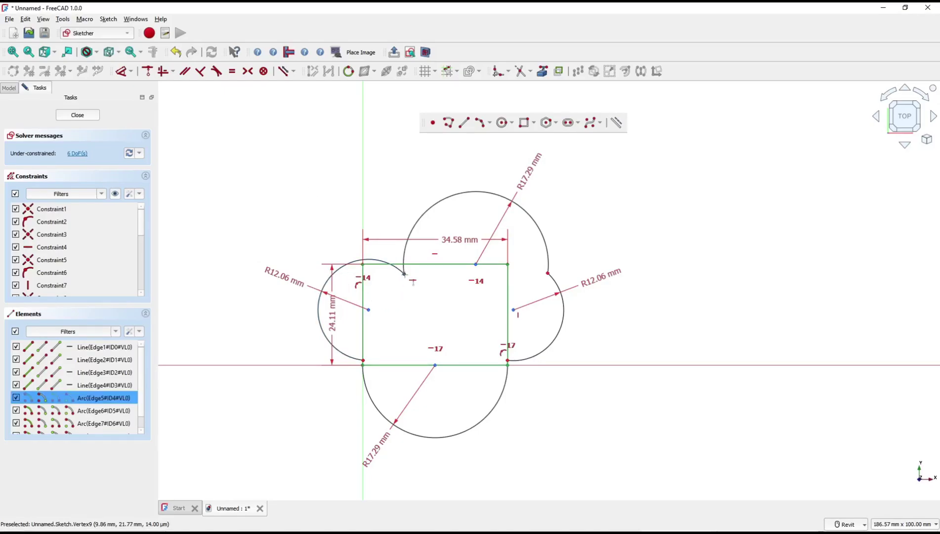
{"action": "left_click", "coordinate": [362, 264]}
{"action": "key", "text": "c"}
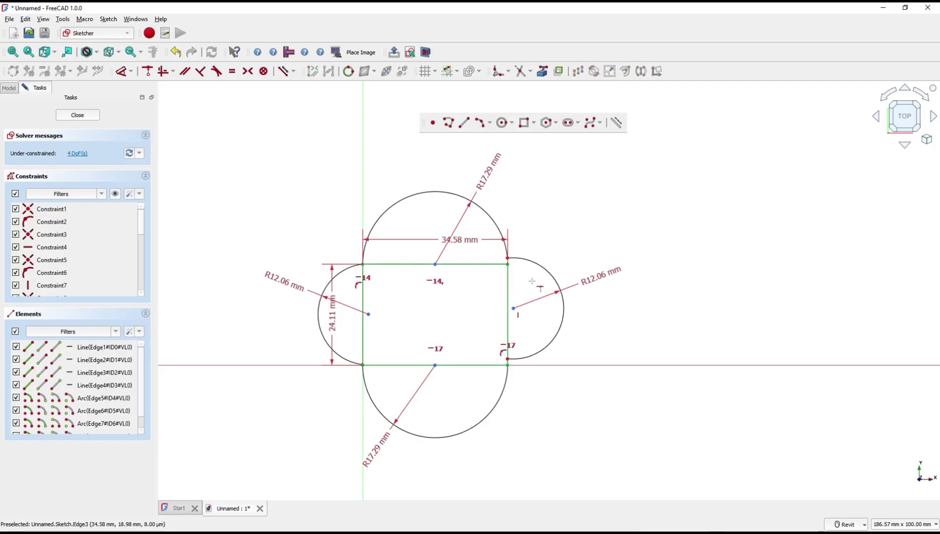
{"action": "scroll", "coordinate": [520, 264], "scroll_direction": "up", "scroll_amount": 5}
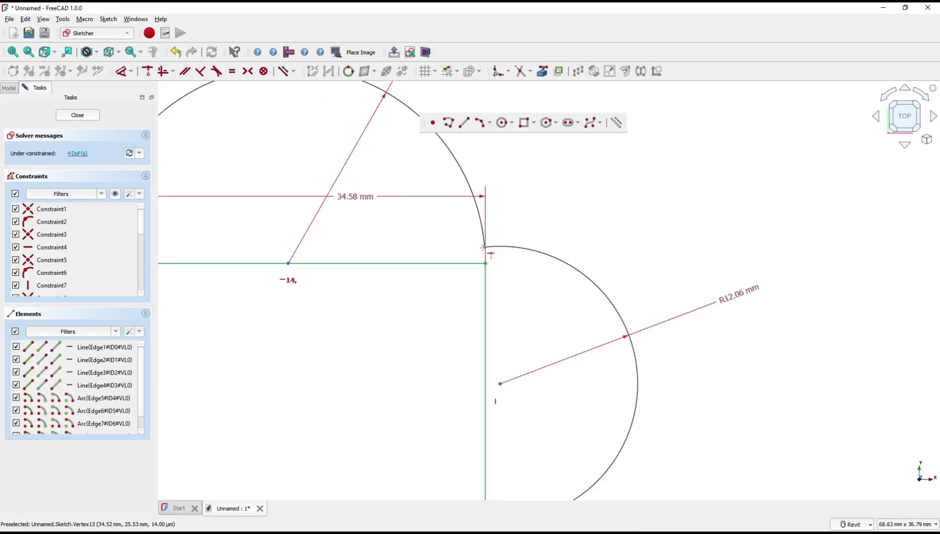
{"action": "left_click", "coordinate": [492, 255]}
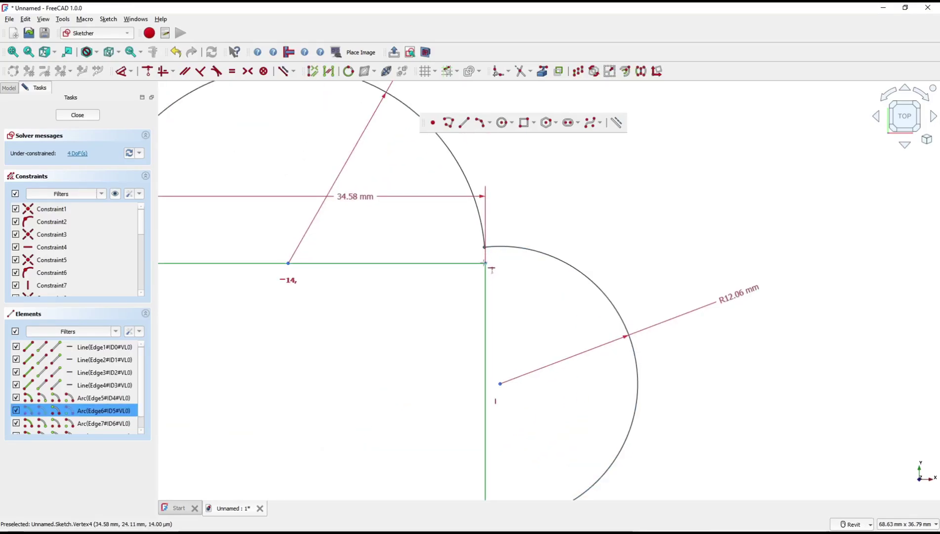
{"action": "left_click", "coordinate": [486, 263]}
{"action": "key", "text": "c"}
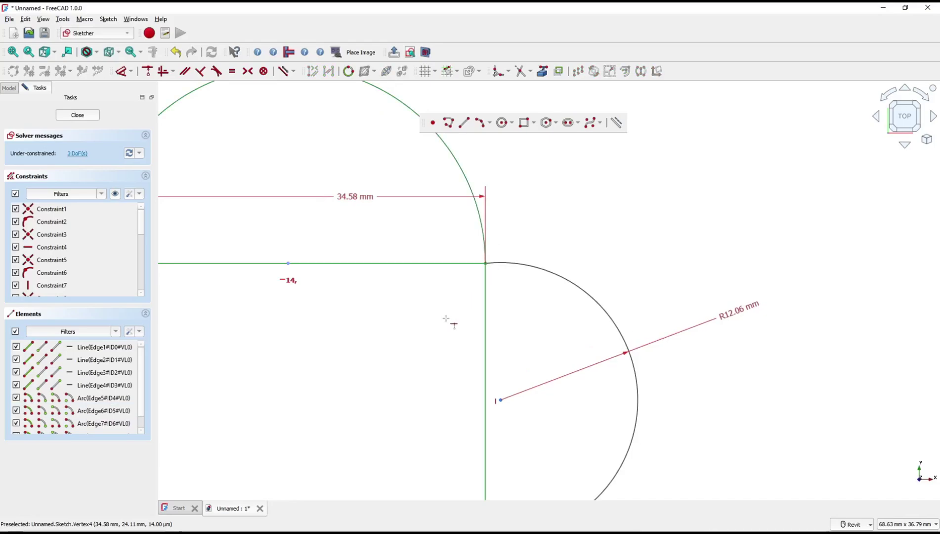
{"action": "scroll", "coordinate": [446, 319], "scroll_direction": "down", "scroll_amount": 5}
{"action": "scroll", "coordinate": [472, 321], "scroll_direction": "up", "scroll_amount": 6}
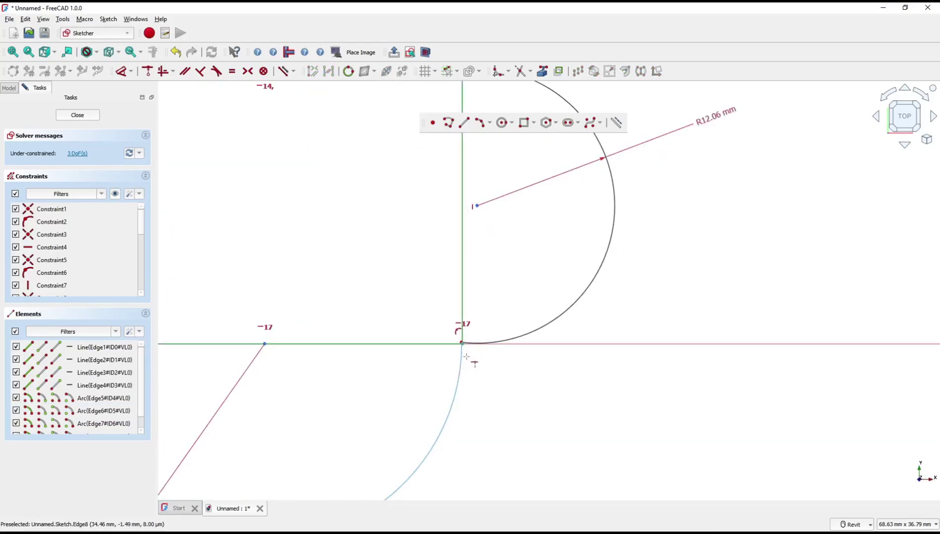
{"action": "scroll", "coordinate": [466, 356], "scroll_direction": "up", "scroll_amount": 5}
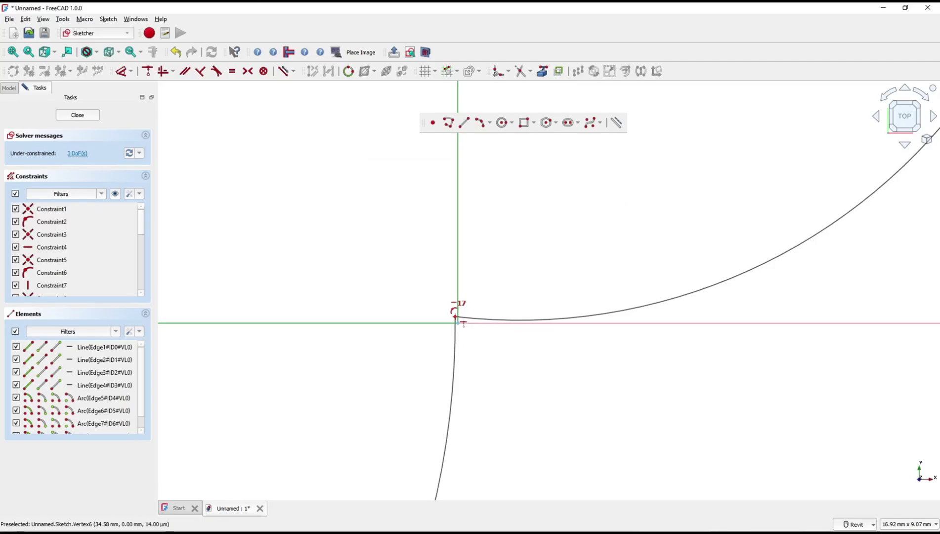
Attach the remaining arc endpoint to the horizontal axis with a point-on-object constraint.
{"action": "left_click", "coordinate": [462, 322]}
{"action": "scroll", "coordinate": [462, 318], "scroll_direction": "up", "scroll_amount": 4}
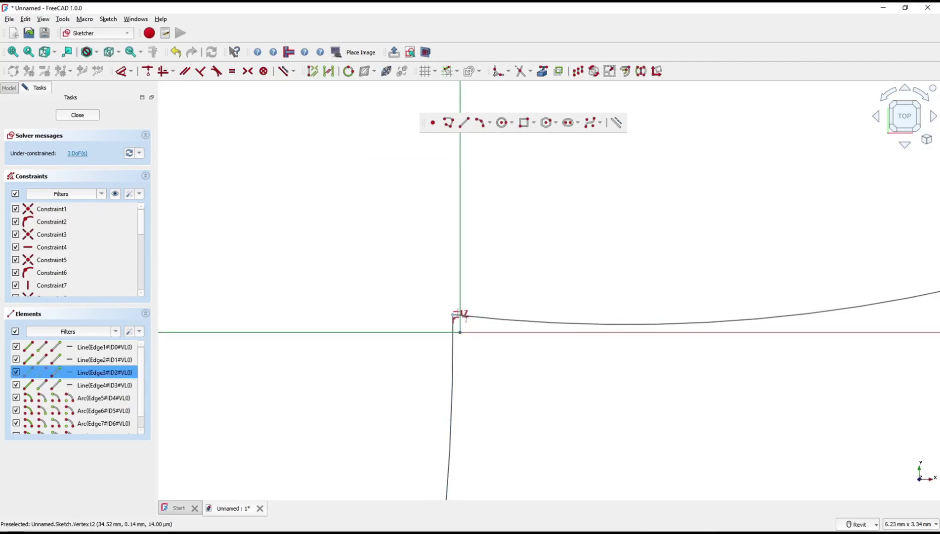
{"action": "scroll", "coordinate": [452, 315], "scroll_direction": "down", "scroll_amount": 11}
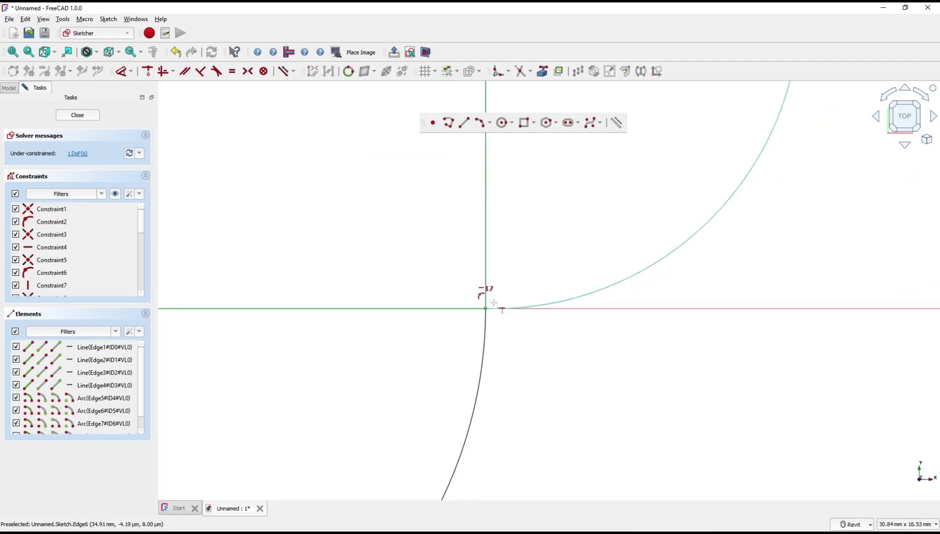
{"action": "scroll", "coordinate": [496, 307], "scroll_direction": "down", "scroll_amount": 2}
{"action": "middle_click_drag", "start_coordinate": [450, 295], "coordinate": [450, 296]}
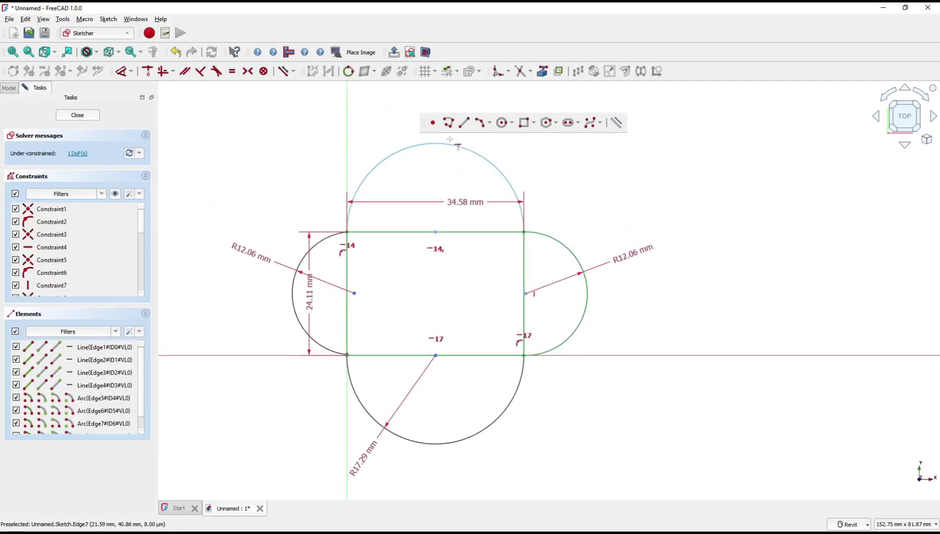
{"action": "left_click", "coordinate": [482, 158]}
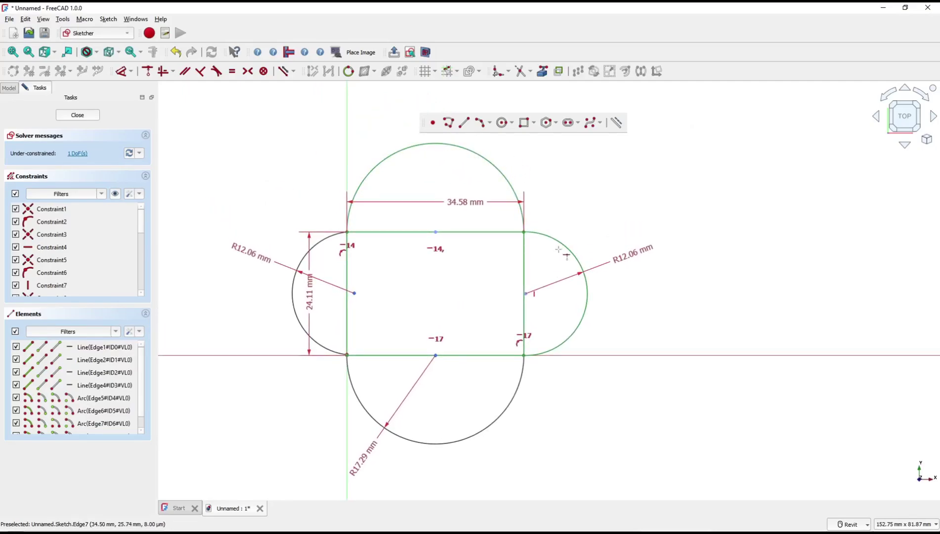
{"action": "left_click", "coordinate": [550, 237]}
{"action": "scroll", "coordinate": [338, 350], "scroll_direction": "up", "scroll_amount": 5}
{"action": "scroll", "coordinate": [338, 350], "scroll_direction": "up", "scroll_amount": 8}
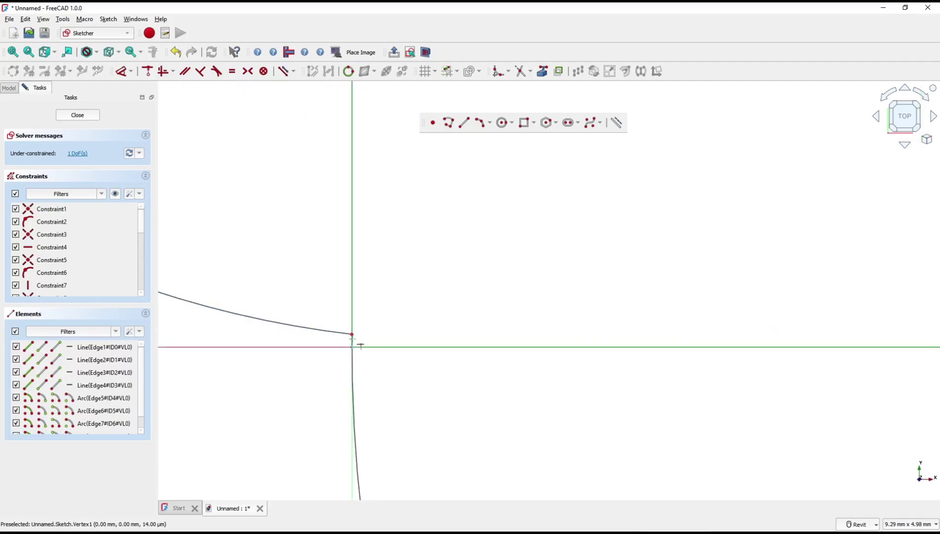
{"action": "left_click", "coordinate": [352, 334]}
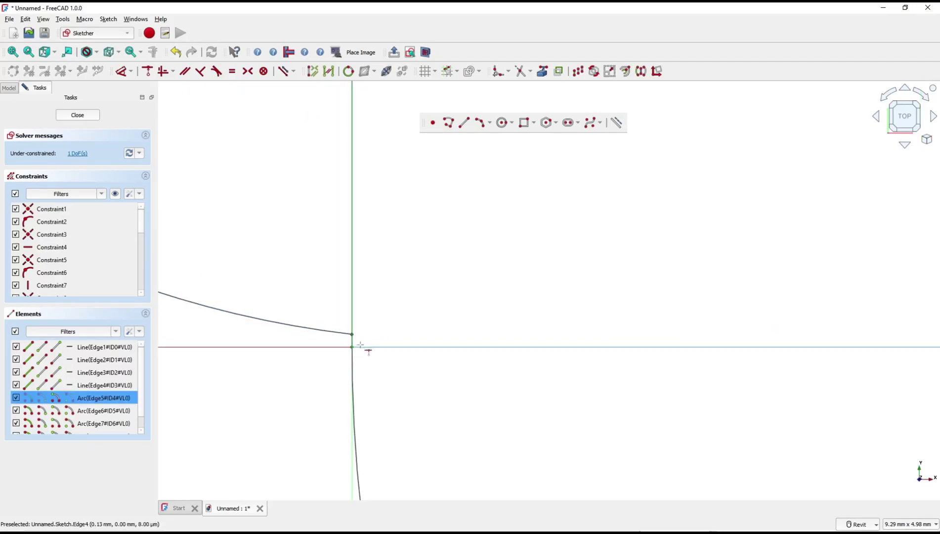
{"action": "left_click", "coordinate": [371, 346]}
{"action": "scroll", "coordinate": [380, 340], "scroll_direction": "down", "scroll_amount": 10}
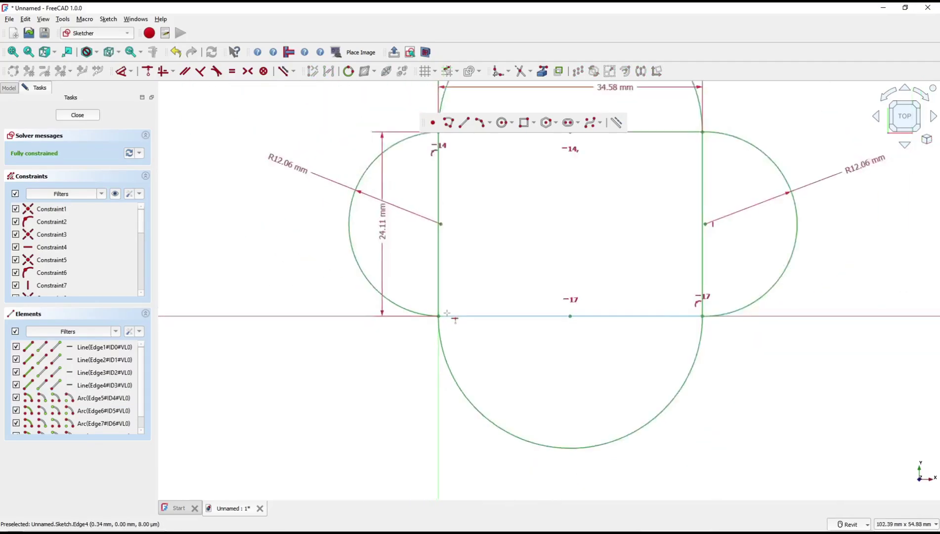
Pan the view across the slot sketch.
{"action": "middle_click_drag", "start_coordinate": [521, 269], "coordinate": [437, 321]}
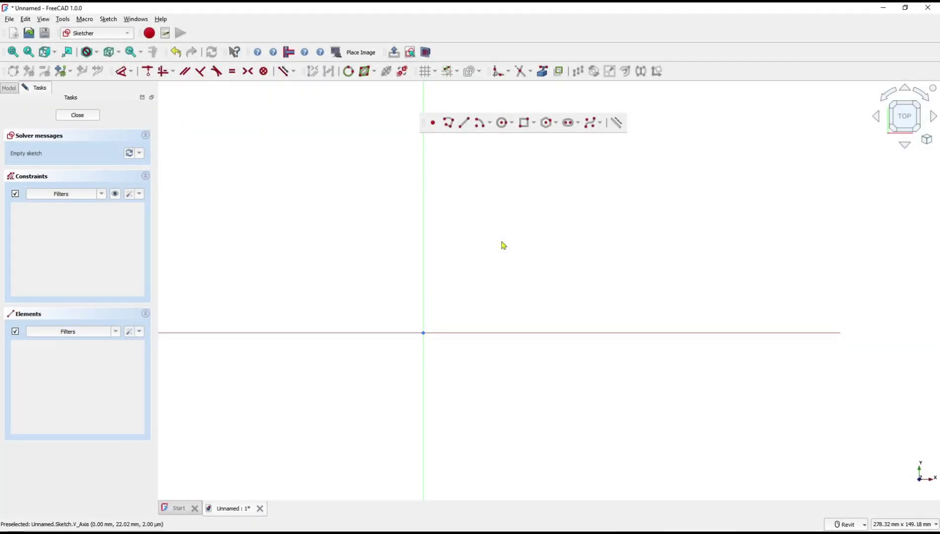
Draw a left half-arc and a smaller right half-arc with the centre-arc tool.
{"action": "key", "text": "a"}
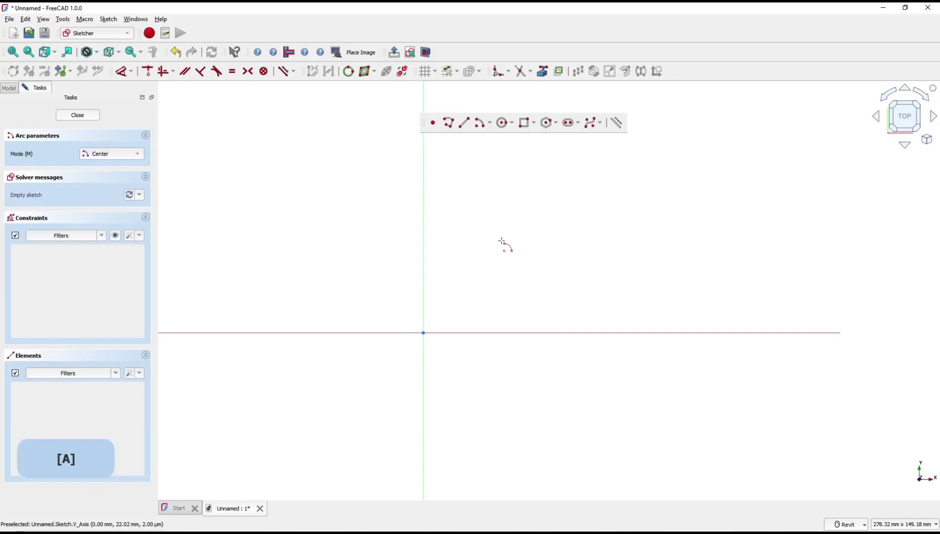
{"action": "left_click", "coordinate": [509, 249]}
{"action": "left_click", "coordinate": [515, 219]}
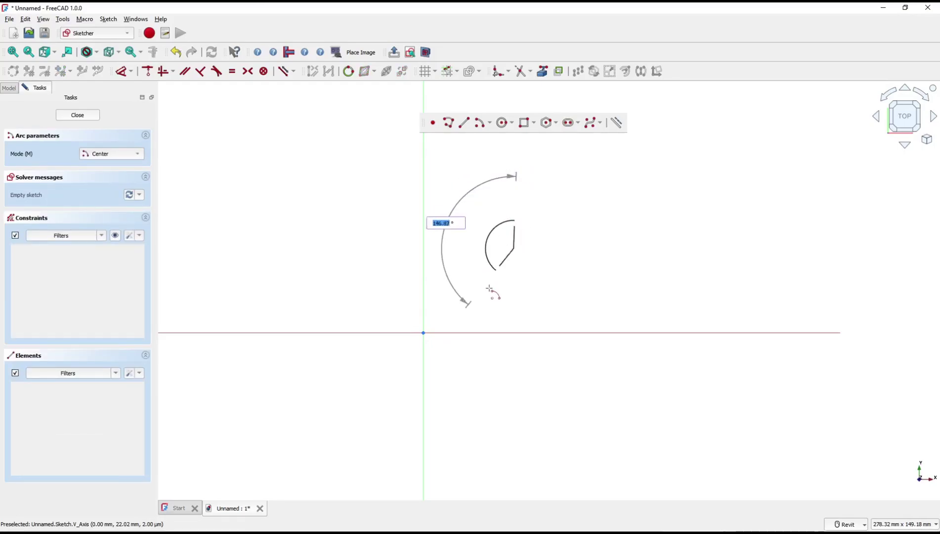
{"action": "left_click", "coordinate": [520, 302]}
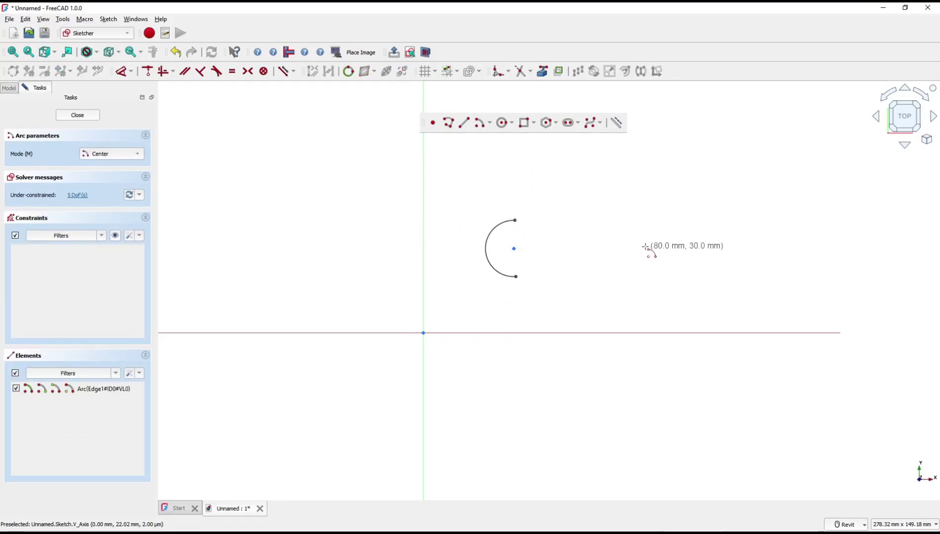
{"action": "left_click", "coordinate": [648, 248]}
{"action": "left_click", "coordinate": [648, 220]}
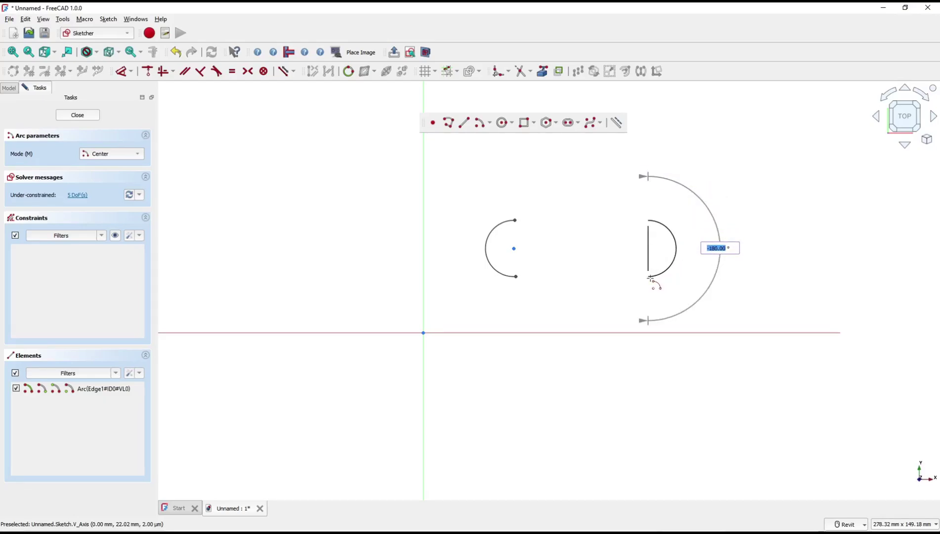
{"action": "left_click", "coordinate": [650, 278]}
{"action": "key", "text": "Escape"}
Dimension the left arc's radius to 15 mm and the right arc's radius to 8 mm.
{"action": "key", "text": "d"}
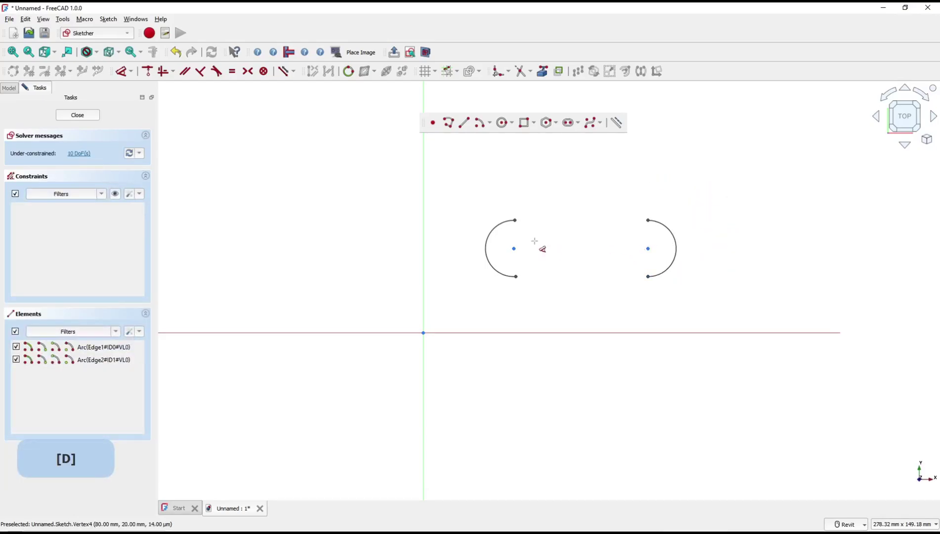
{"action": "left_click", "coordinate": [490, 238]}
{"action": "left_click", "coordinate": [458, 216]}
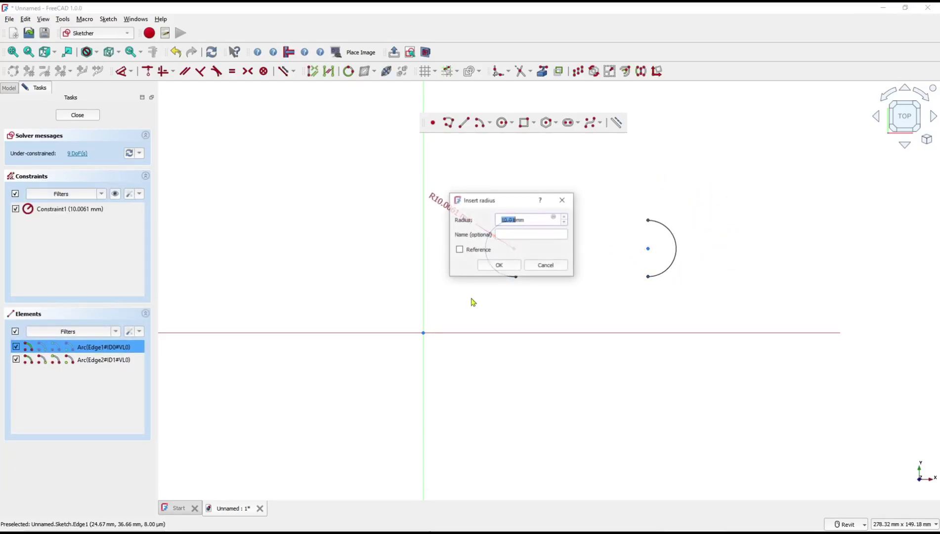
{"action": "type", "text": "15"}
{"action": "key", "text": "Return"}
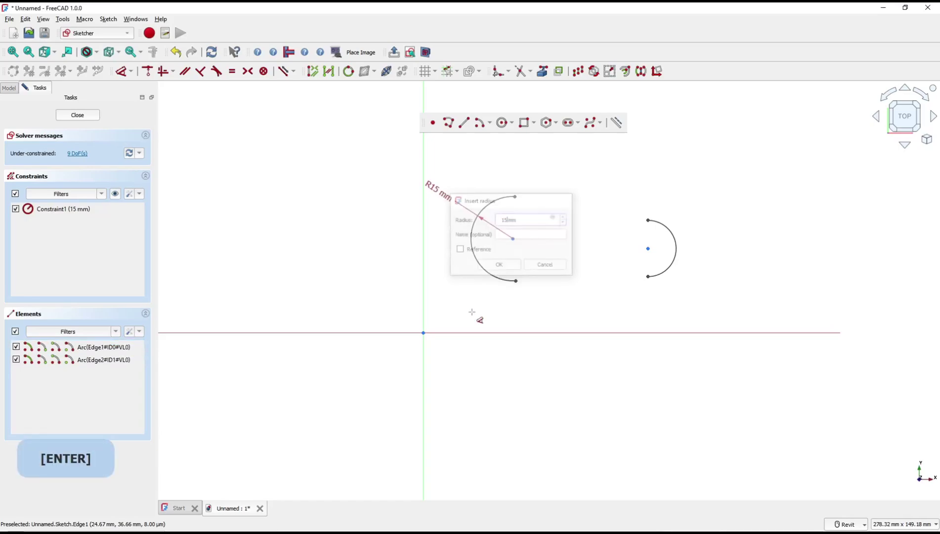
{"action": "left_click", "coordinate": [675, 244]}
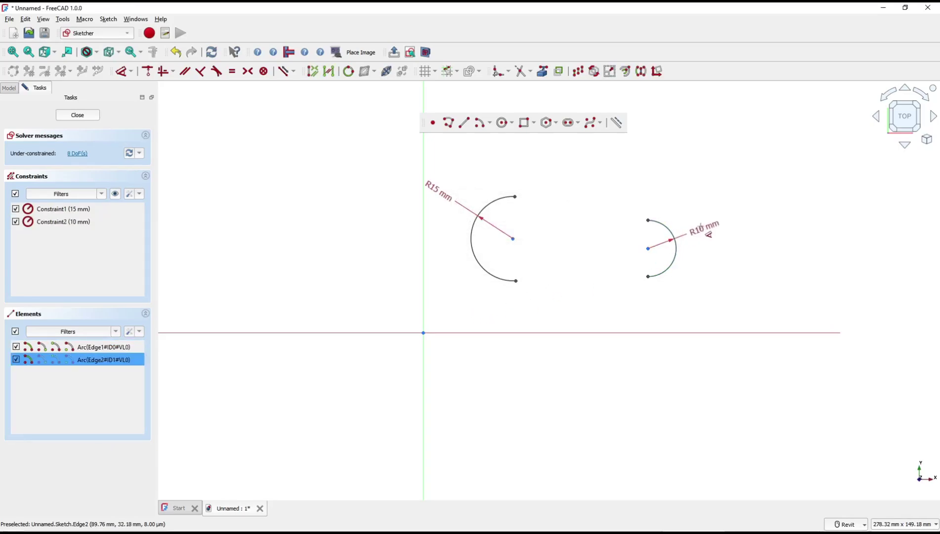
{"action": "left_click", "coordinate": [700, 227]}
{"action": "type", "text": "8mm"}
{"action": "key", "text": "Return"}
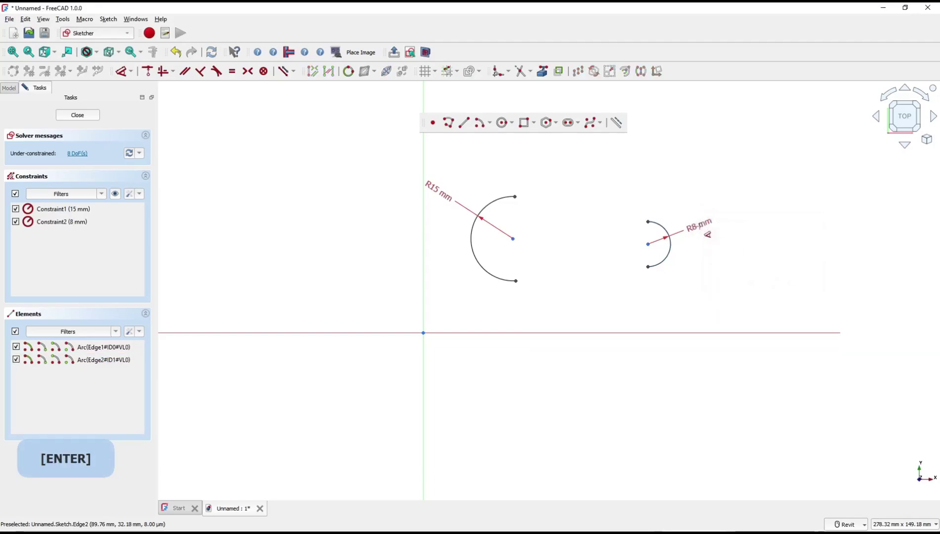
Draw a top line and a bottom line spanning between the two arcs.
{"action": "key", "text": "g"}
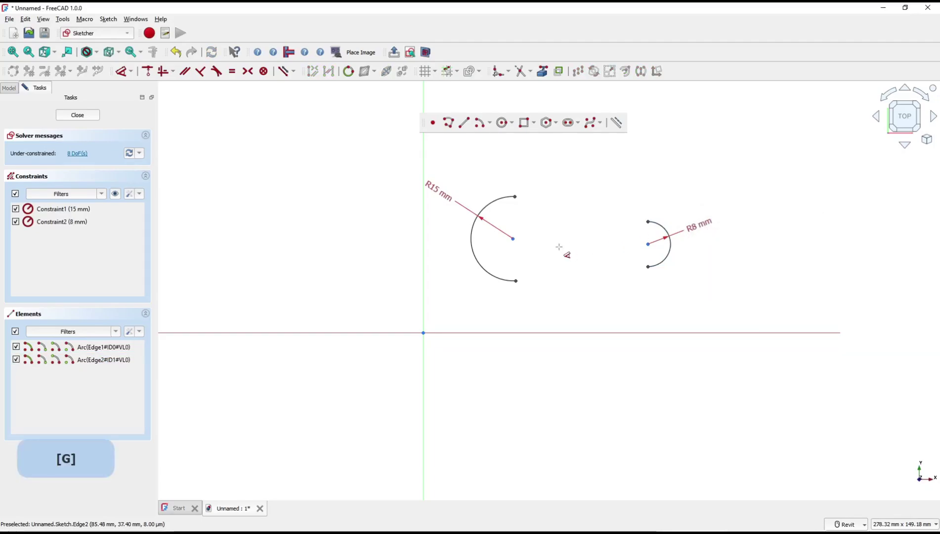
{"action": "key", "text": "l"}
{"action": "left_click", "coordinate": [516, 165]}
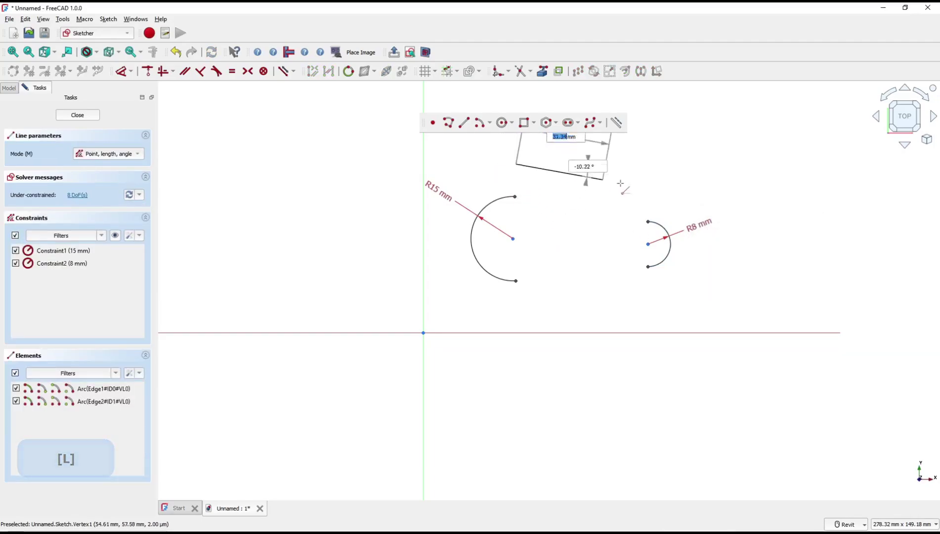
{"action": "left_click", "coordinate": [658, 192]}
{"action": "left_click", "coordinate": [508, 315]}
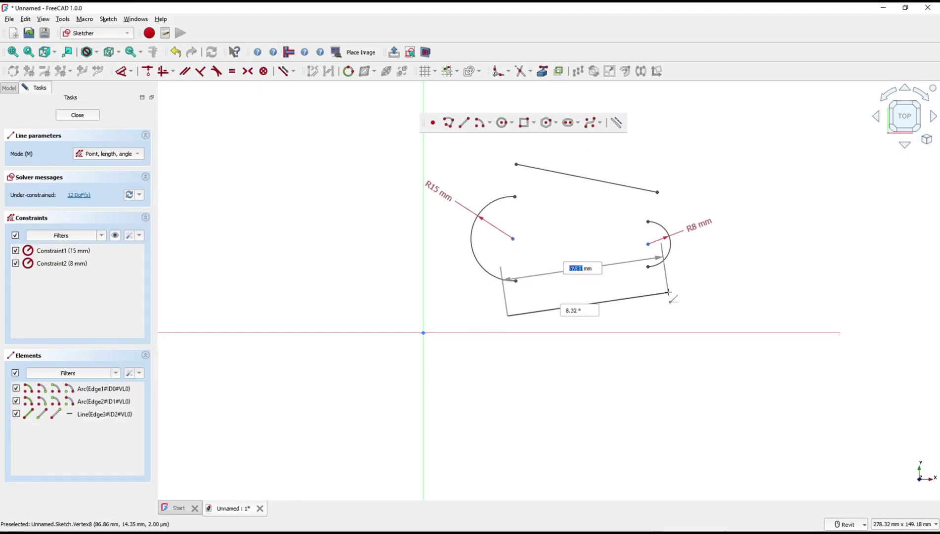
{"action": "left_click", "coordinate": [668, 292]}
{"action": "key", "text": "Escape"}
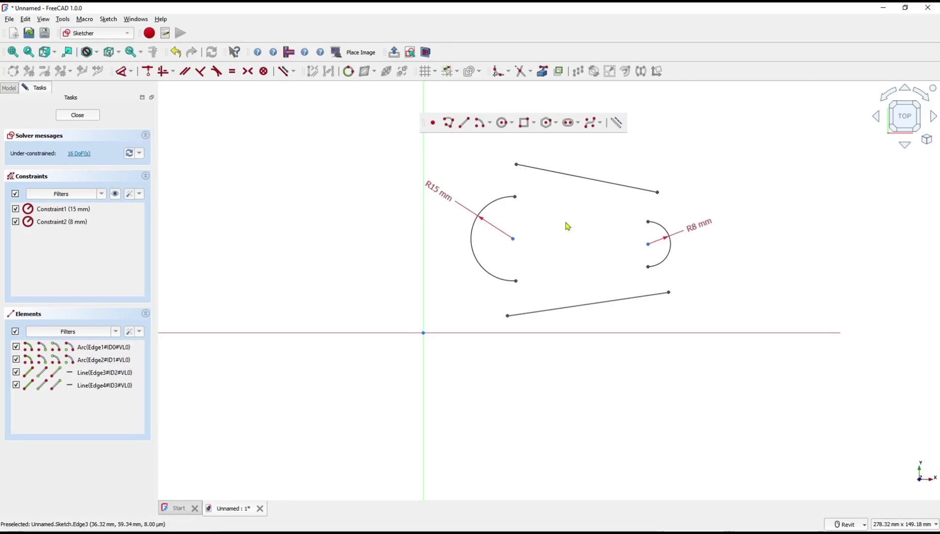
{"action": "key", "text": "c"}
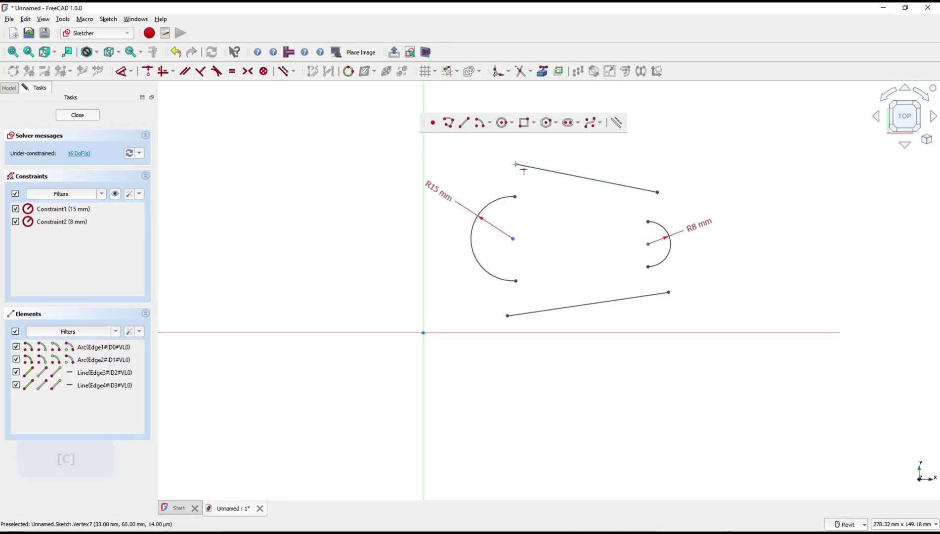
{"action": "left_click", "coordinate": [515, 164]}
Make the top line's ends coincident with the top ends of both arcs.
{"action": "left_click", "coordinate": [515, 196]}
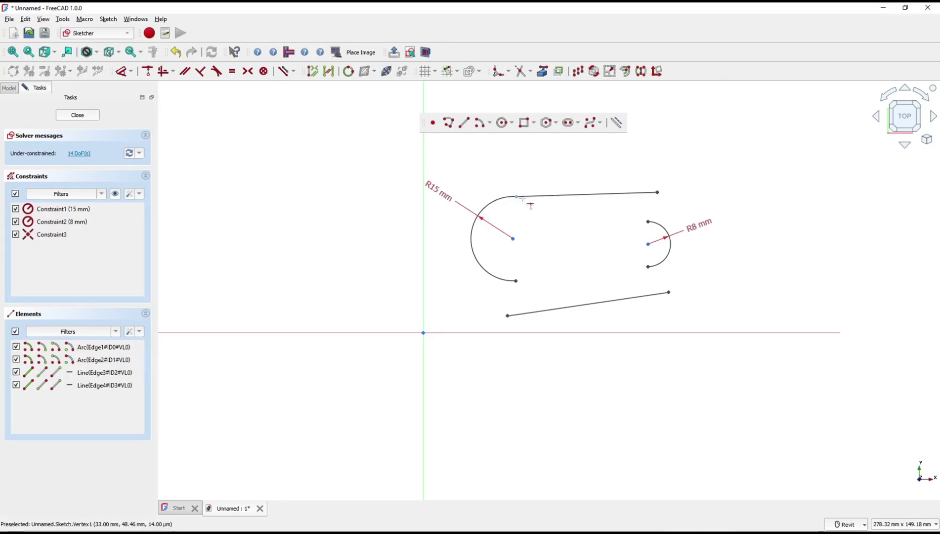
{"action": "left_click", "coordinate": [658, 192]}
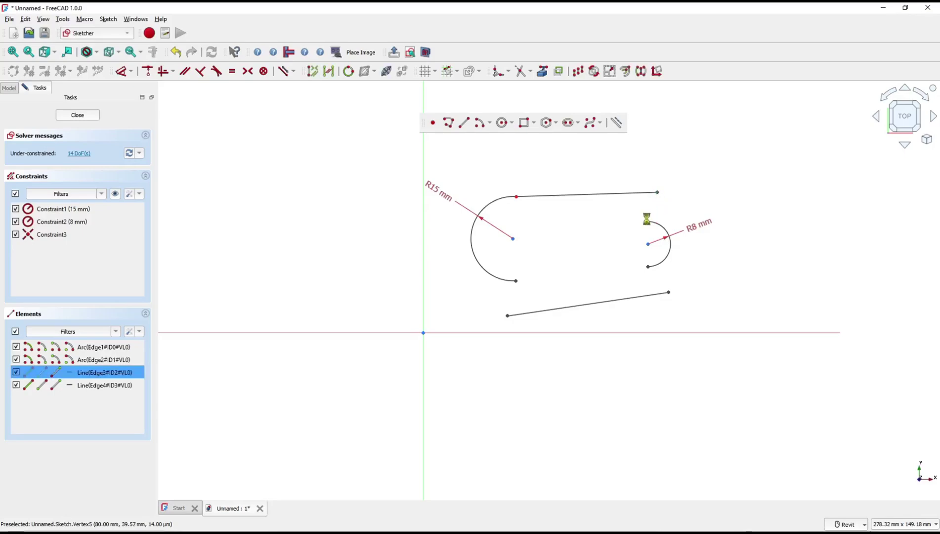
{"action": "left_click", "coordinate": [648, 221]}
Join the bottom line's ends to both arcs' bottom ends, nudge the R8 arc right, and select Constraint2–6.
{"action": "left_click", "coordinate": [515, 280]}
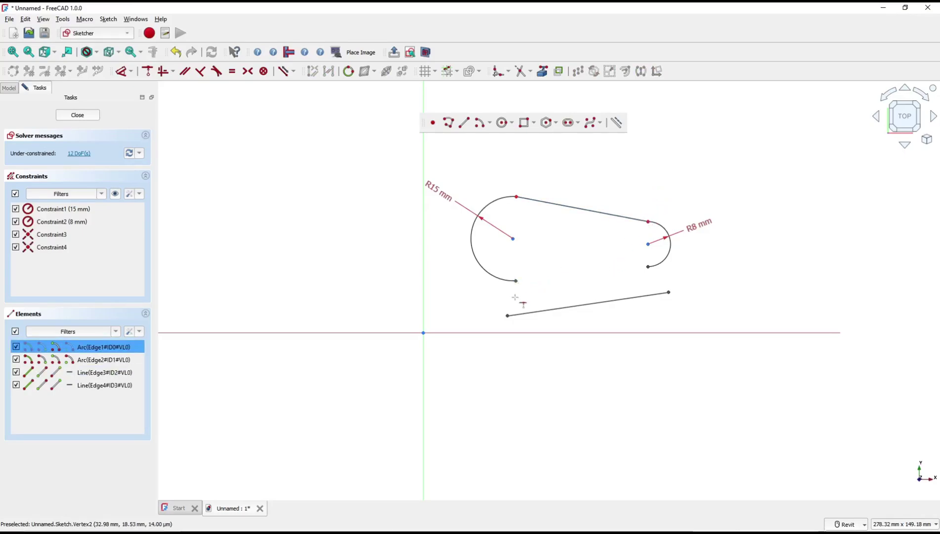
{"action": "left_click", "coordinate": [507, 315]}
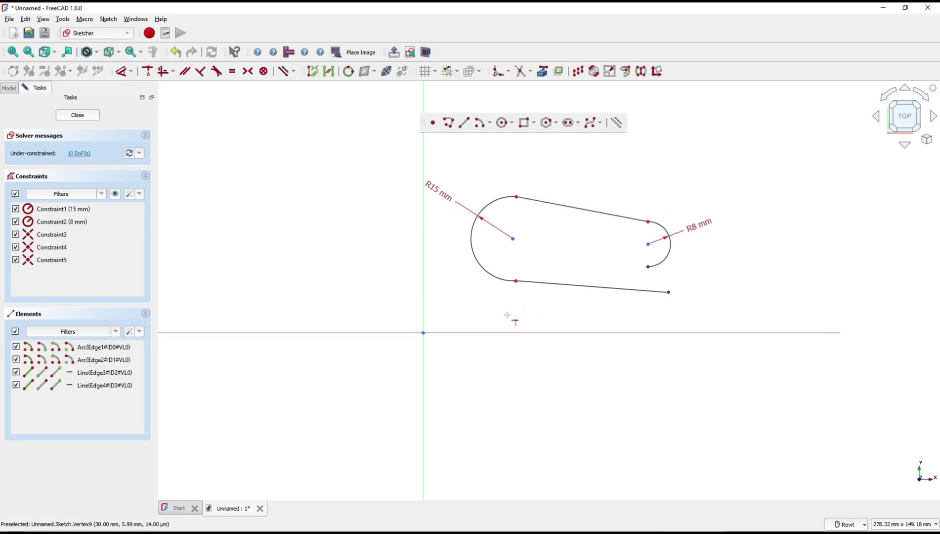
{"action": "left_click", "coordinate": [647, 266]}
{"action": "left_click", "coordinate": [670, 292]}
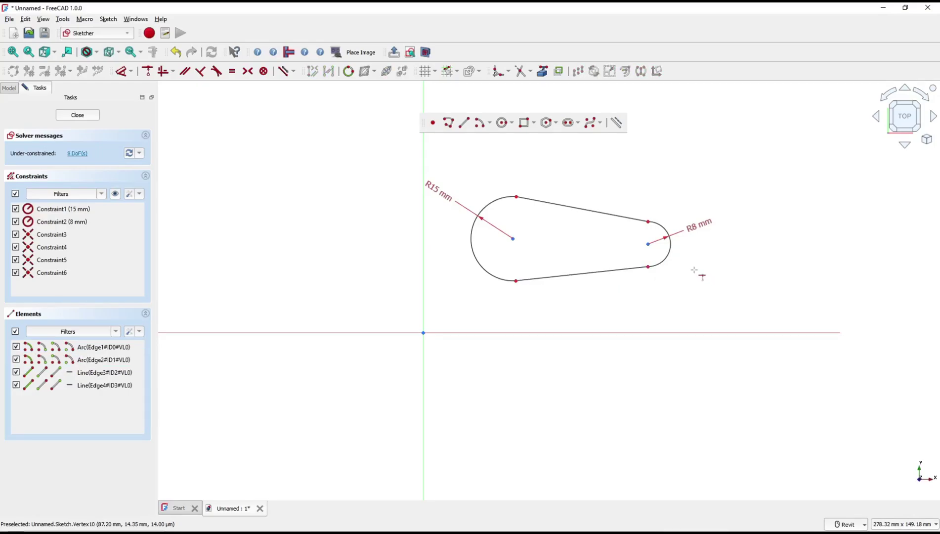
{"action": "key", "text": "Escape"}
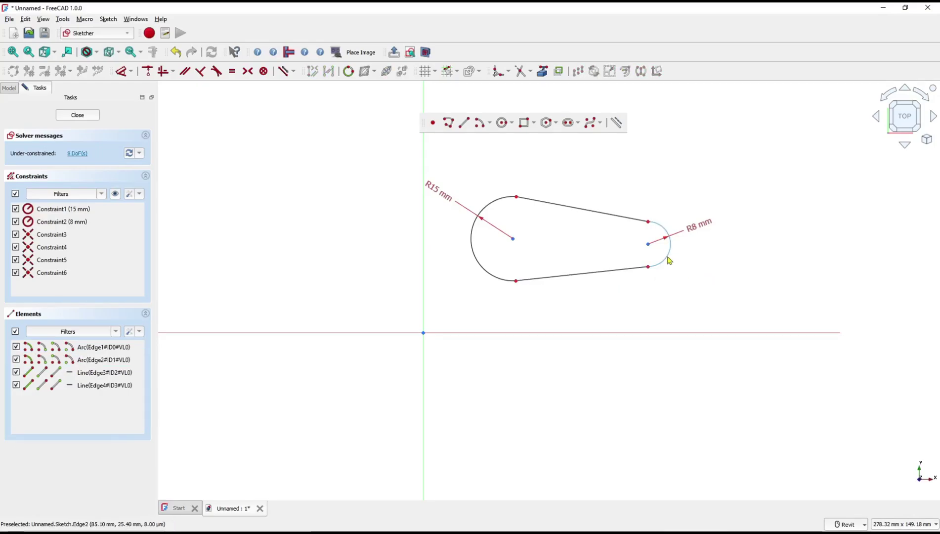
{"action": "mouse_move", "coordinate": [668, 260]}
{"action": "left_mouse_down"}
{"action": "mouse_move", "coordinate": [710, 248]}
{"action": "mouse_move", "coordinate": [628, 259]}
{"action": "mouse_move", "coordinate": [684, 264]}
{"action": "mouse_move", "coordinate": [667, 263]}
{"action": "mouse_move", "coordinate": [676, 263]}
{"action": "left_mouse_up"}
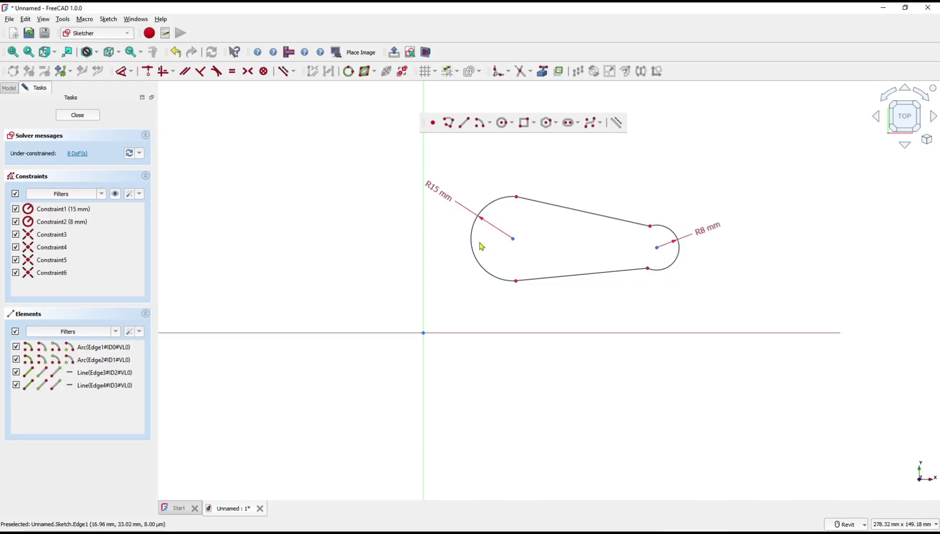
{"action": "left_click_drag", "start_coordinate": [78, 279], "coordinate": [48, 217]}
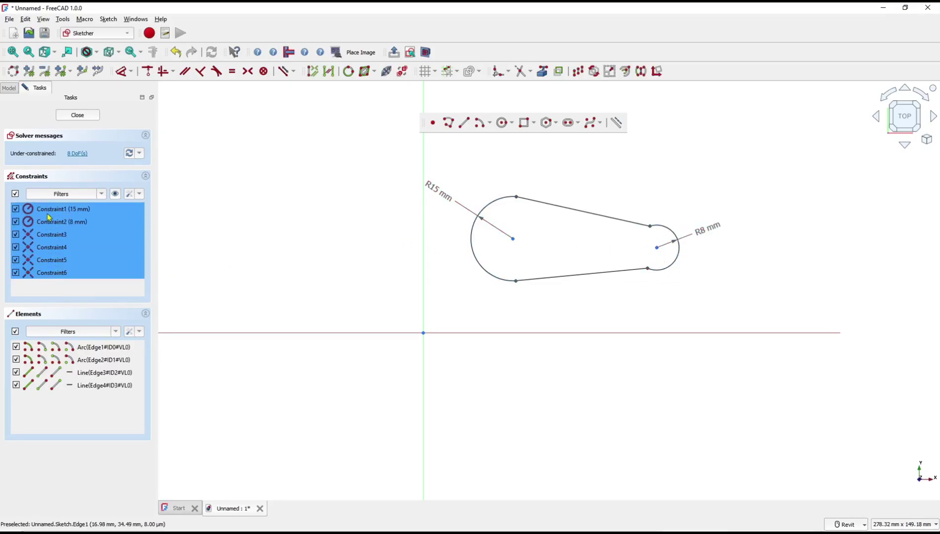
Delete Constraint1–6, then pull the top line up and the bottom line down off the arcs.
{"action": "right_click", "coordinate": [46, 223]}
{"action": "left_click", "coordinate": [68, 320]}
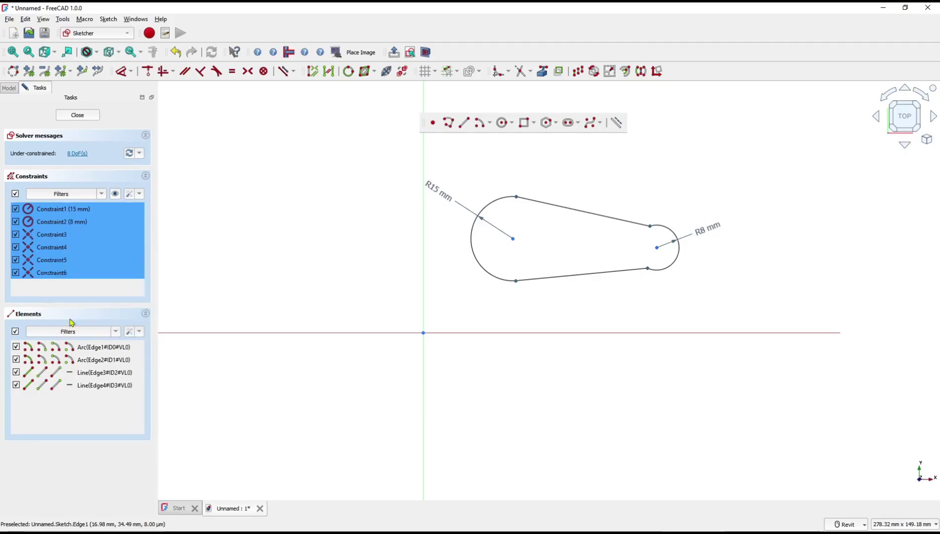
{"action": "left_click_drag", "start_coordinate": [559, 212], "coordinate": [565, 198]}
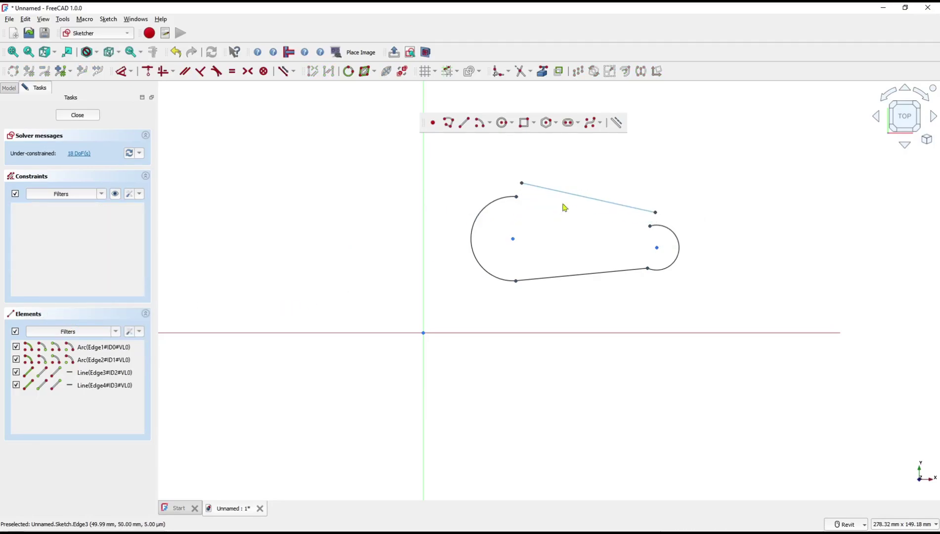
{"action": "left_click_drag", "start_coordinate": [552, 277], "coordinate": [554, 299]}
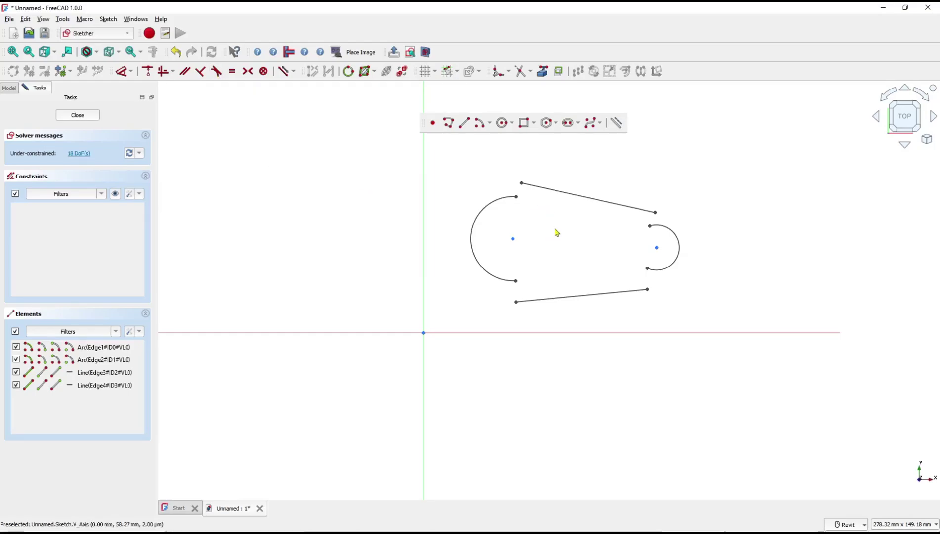
Make the upper line's ends tangent to the left and right arcs with the T tool.
{"action": "key", "text": "t"}
{"action": "left_click", "coordinate": [543, 188]}
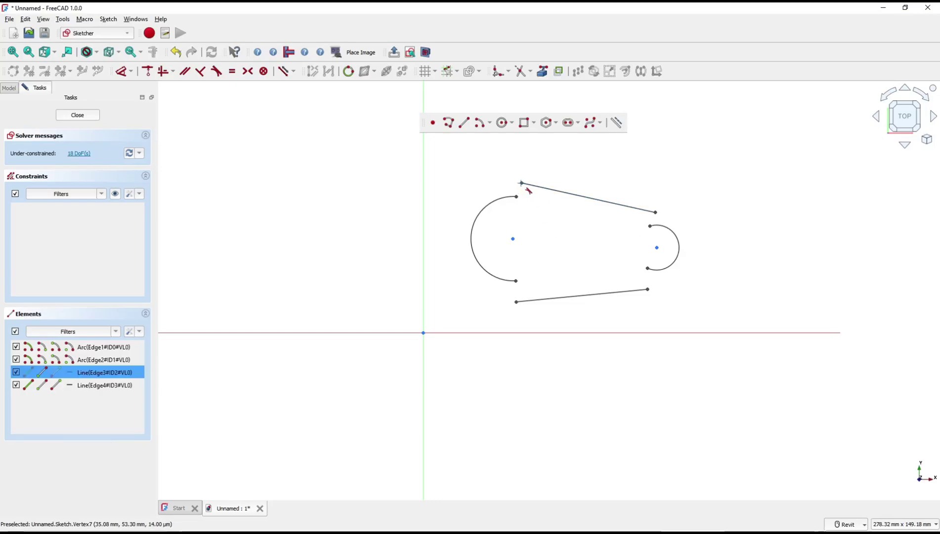
{"action": "left_click", "coordinate": [514, 198]}
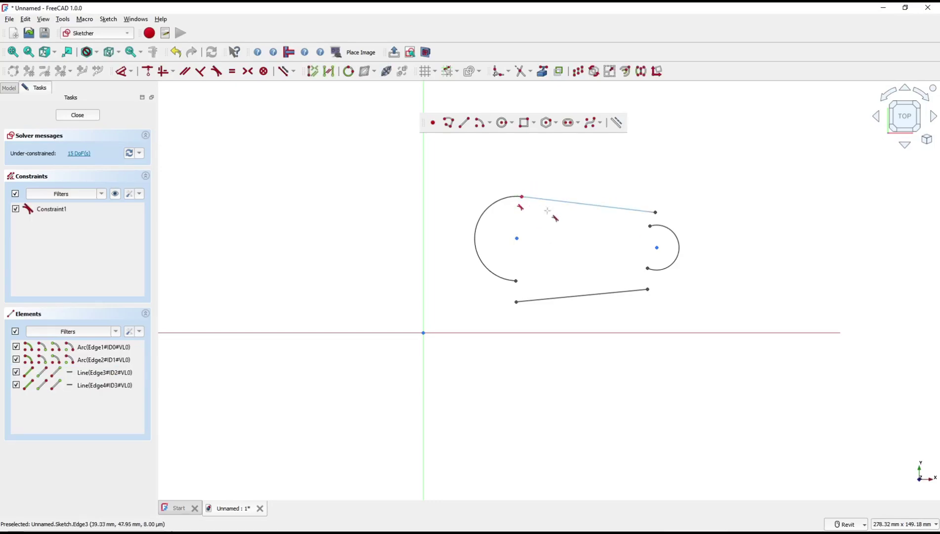
{"action": "left_click", "coordinate": [657, 215]}
{"action": "left_click", "coordinate": [650, 226]}
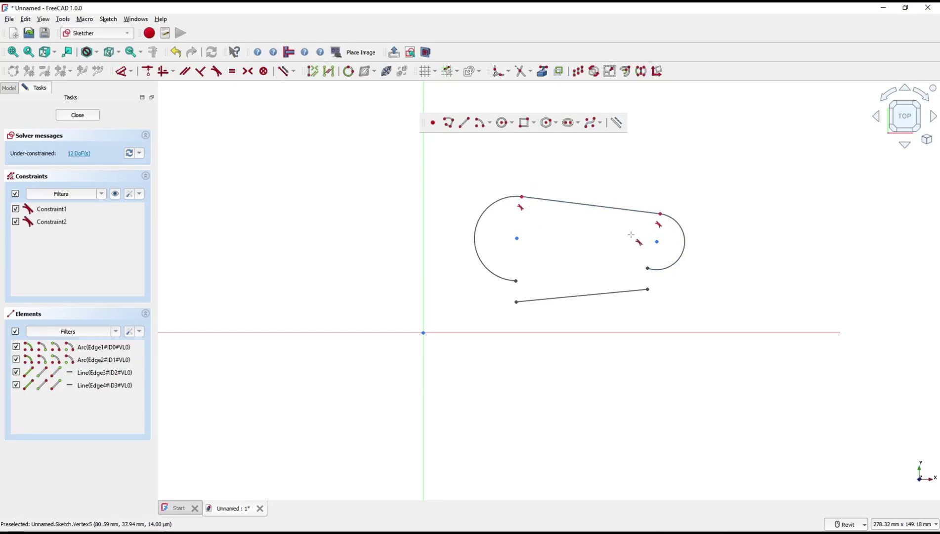
Make the lower line's ends tangent to both arcs, then stretch the right arc outward.
{"action": "left_click", "coordinate": [515, 301]}
{"action": "left_click", "coordinate": [515, 281]}
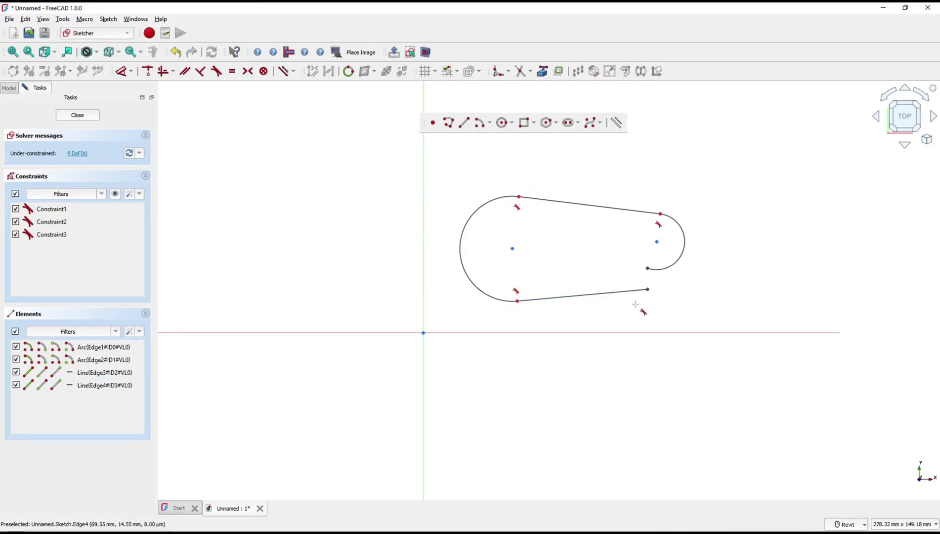
{"action": "left_click", "coordinate": [648, 289]}
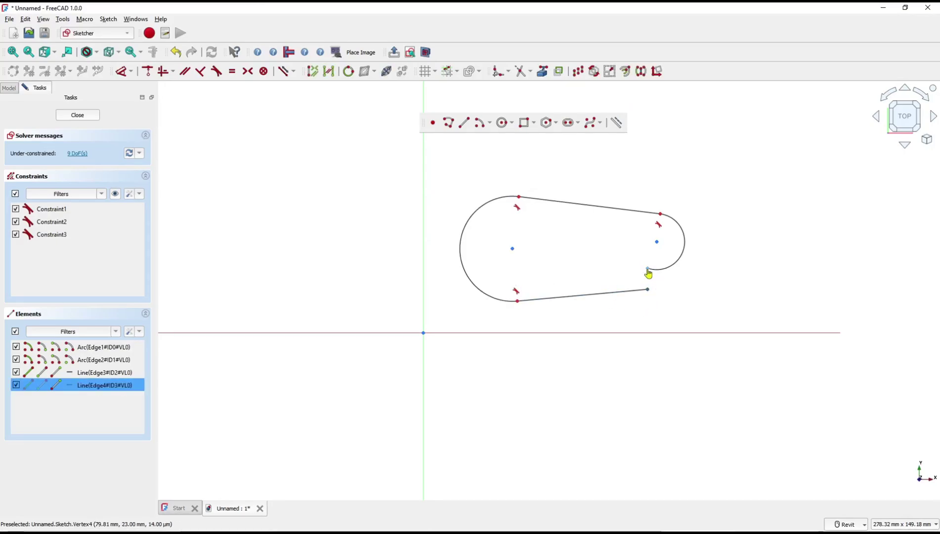
{"action": "left_click", "coordinate": [648, 269]}
{"action": "key", "text": "Escape"}
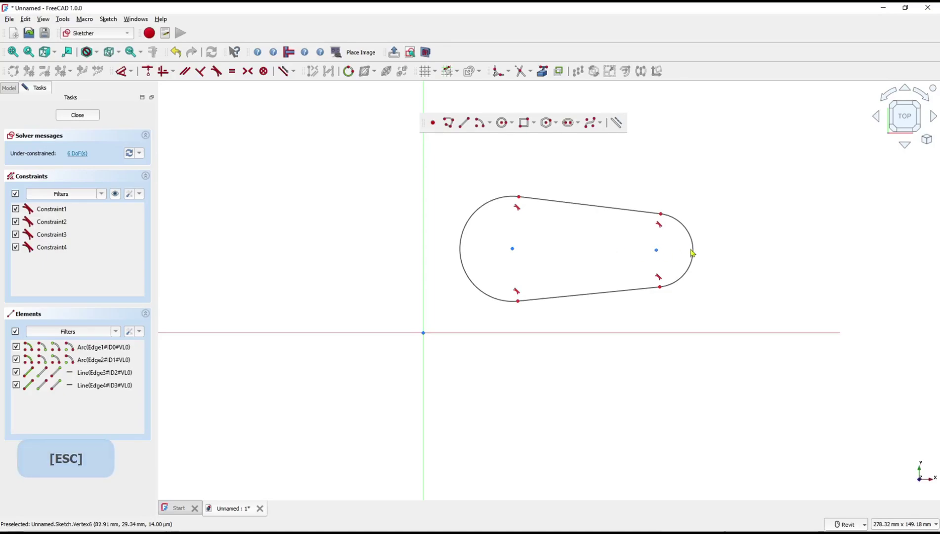
{"action": "mouse_move", "coordinate": [695, 252]}
{"action": "left_mouse_down"}
{"action": "mouse_move", "coordinate": [708, 219]}
{"action": "mouse_move", "coordinate": [702, 293]}
{"action": "mouse_move", "coordinate": [686, 242]}
{"action": "mouse_move", "coordinate": [668, 242]}
{"action": "mouse_move", "coordinate": [730, 225]}
{"action": "mouse_move", "coordinate": [749, 204]}
{"action": "mouse_move", "coordinate": [776, 211]}
{"action": "mouse_move", "coordinate": [676, 243]}
{"action": "mouse_move", "coordinate": [687, 241]}
{"action": "left_mouse_up"}
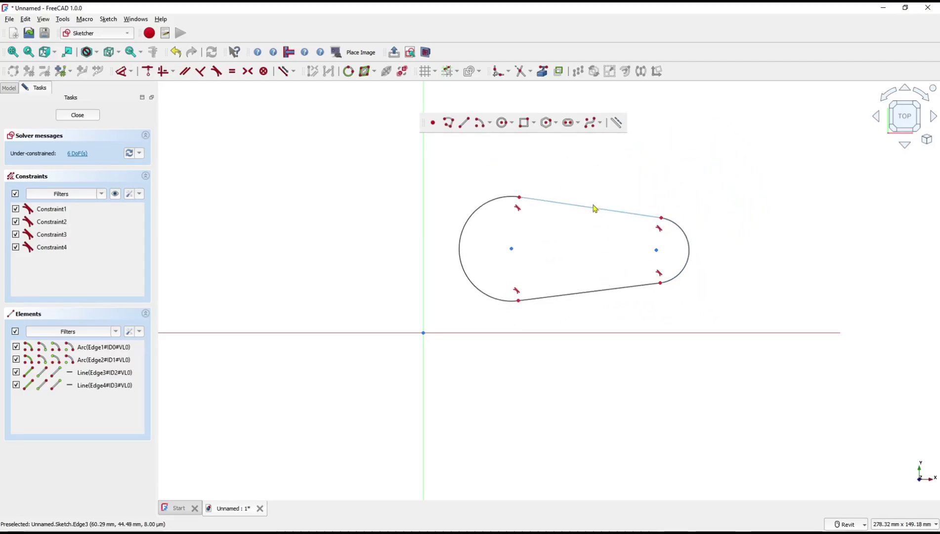
Give the left arc a 15 mm radius dimension, discarding a mistaken distance dimension first.
{"action": "key", "text": "d"}
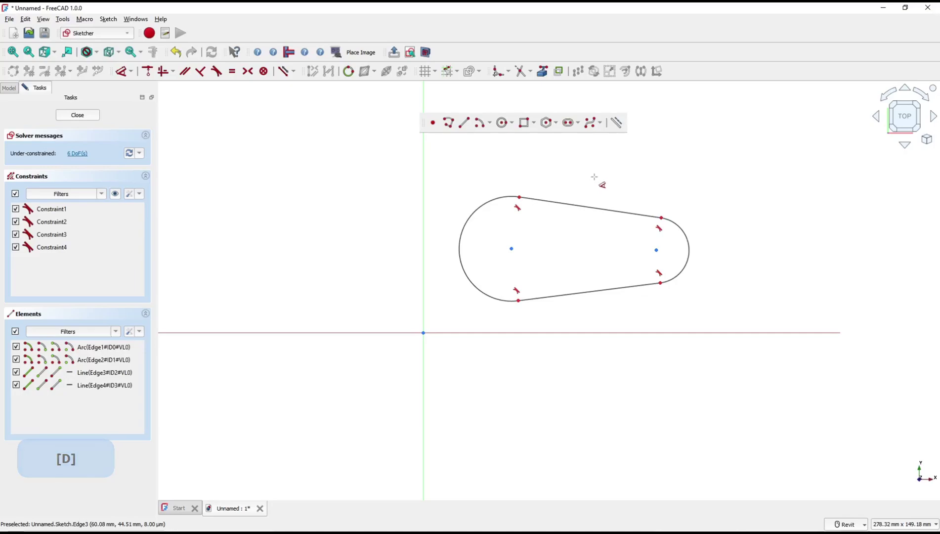
{"action": "left_click", "coordinate": [477, 210]}
{"action": "left_click", "coordinate": [444, 184]}
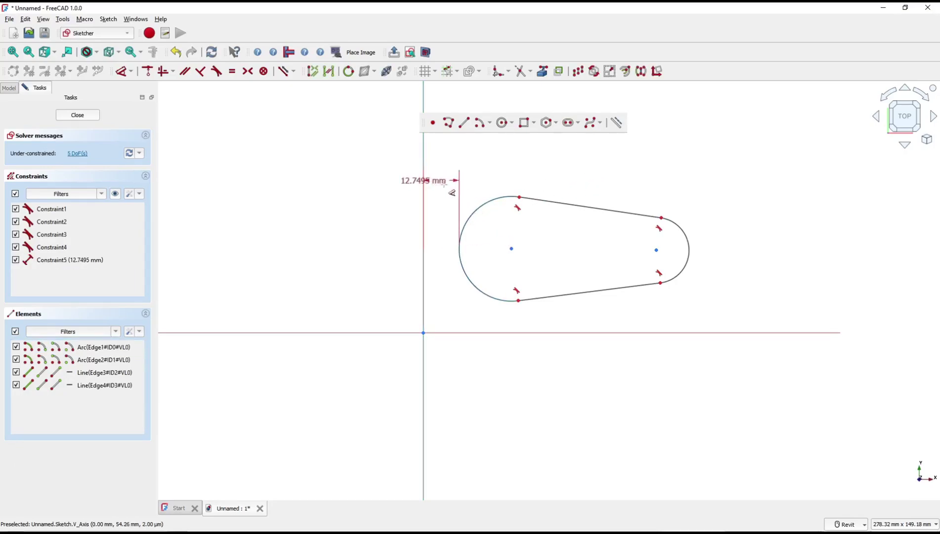
{"action": "key", "text": "Escape"}
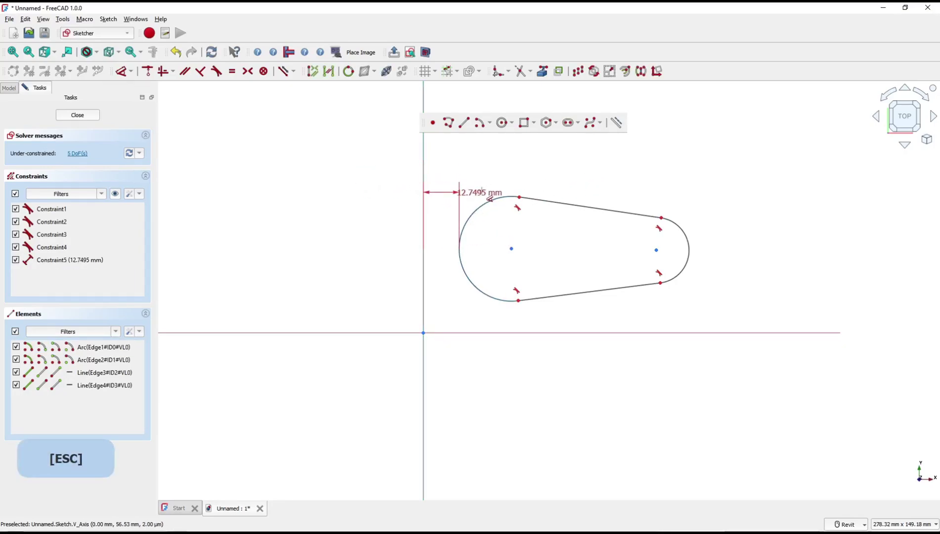
{"action": "left_click", "coordinate": [480, 207]}
{"action": "left_click", "coordinate": [454, 174]}
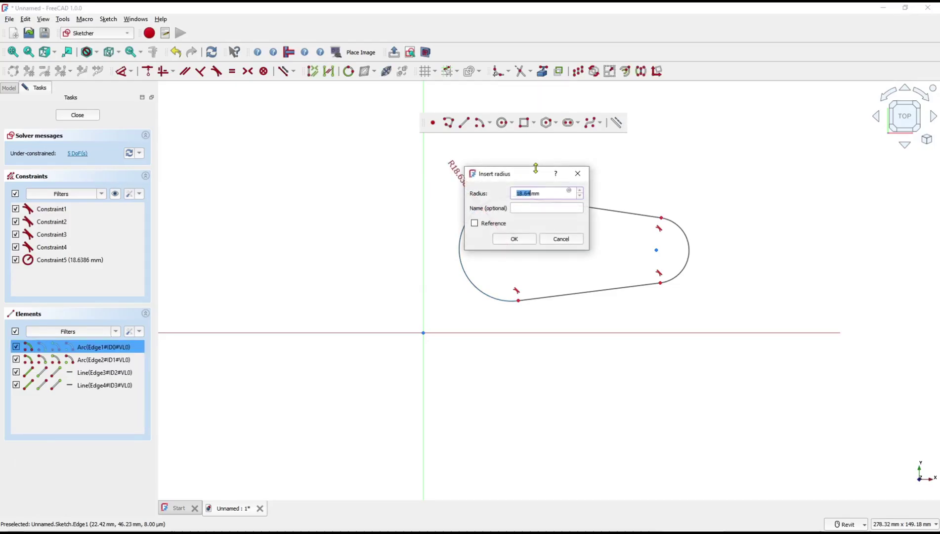
{"action": "type", "text": "15"}
{"action": "key", "text": "Return"}
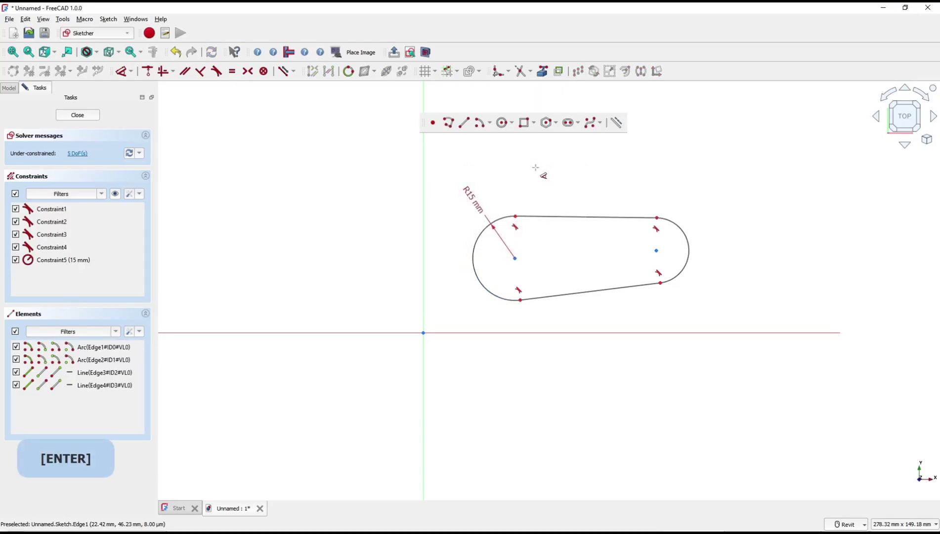
Give the right arc an 8 mm radius dimension.
{"action": "left_click", "coordinate": [688, 244]}
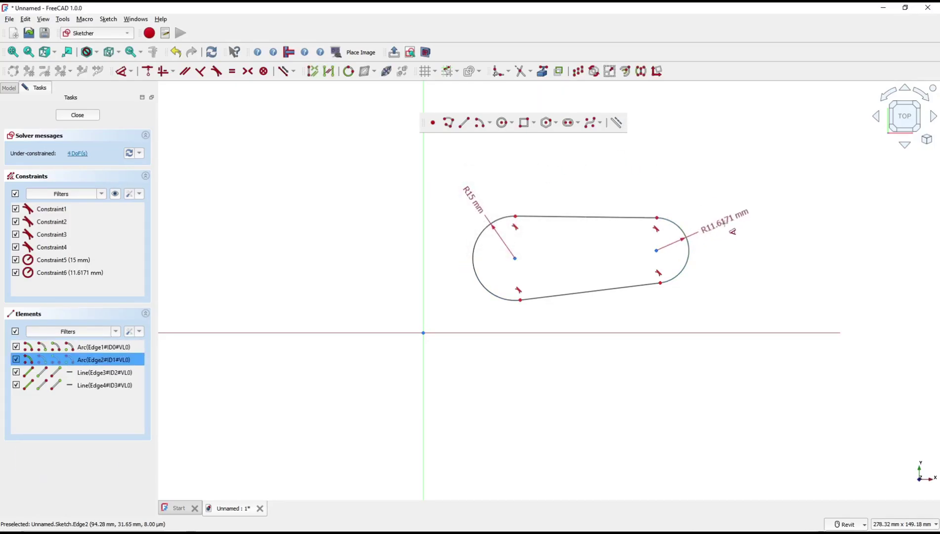
{"action": "left_click", "coordinate": [712, 228]}
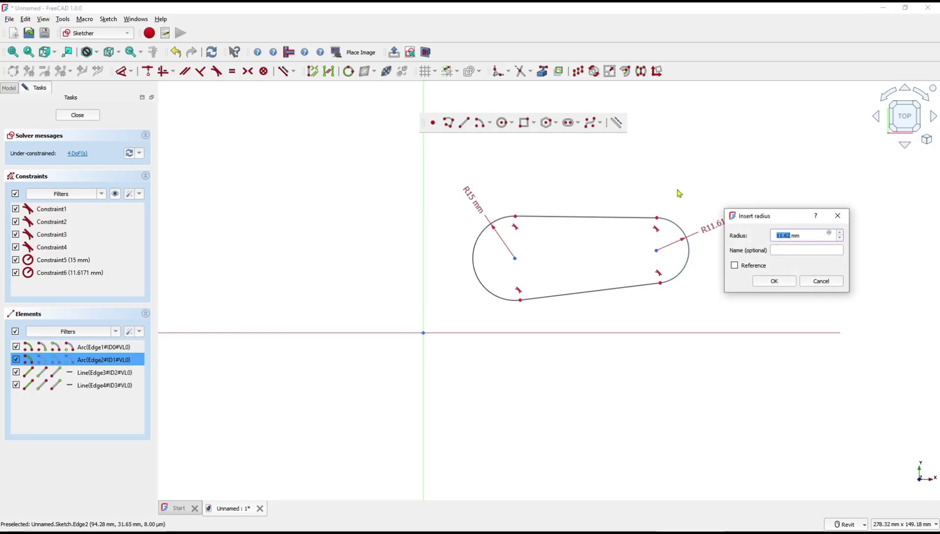
{"action": "type", "text": "8"}
{"action": "key", "text": "Return"}
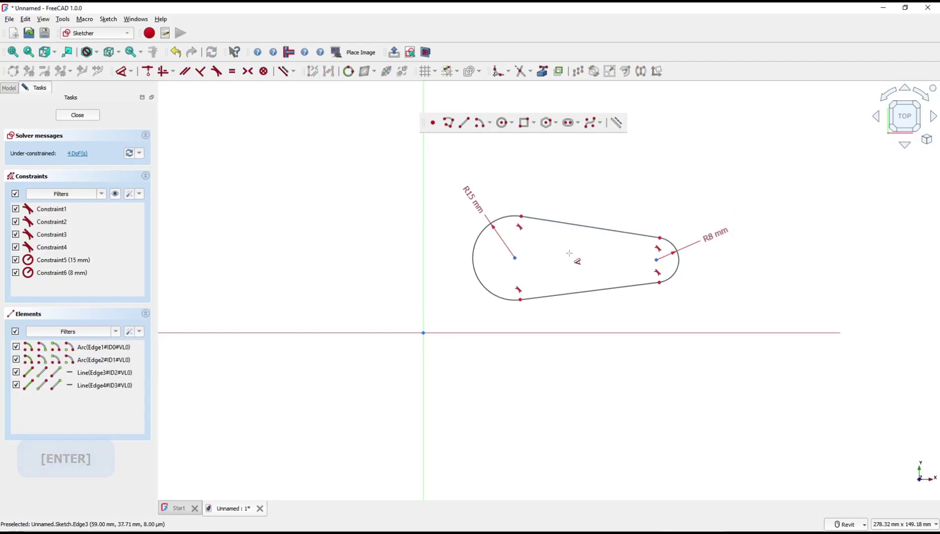
Dimension the horizontal distance between the two arc centres as 50 mm.
{"action": "left_click", "coordinate": [516, 258]}
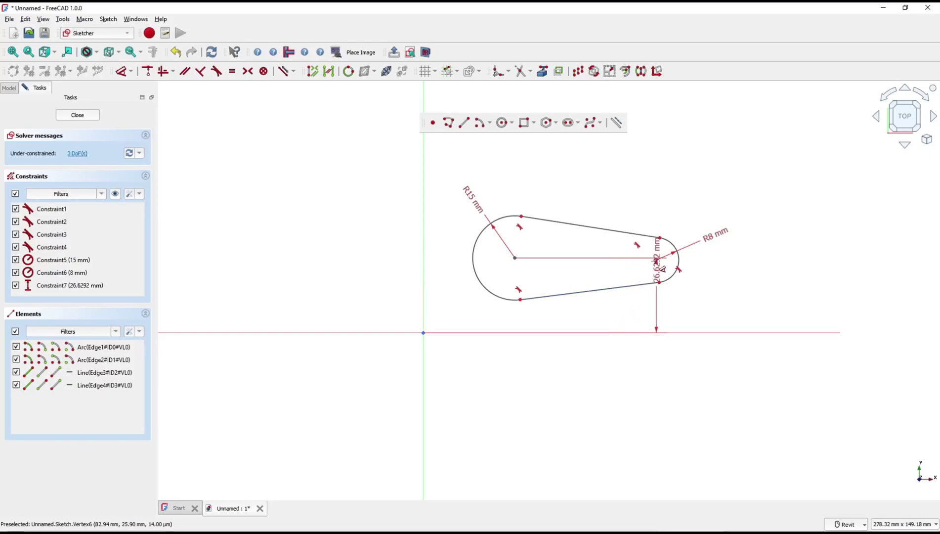
{"action": "left_click", "coordinate": [657, 259]}
{"action": "left_click", "coordinate": [574, 352]}
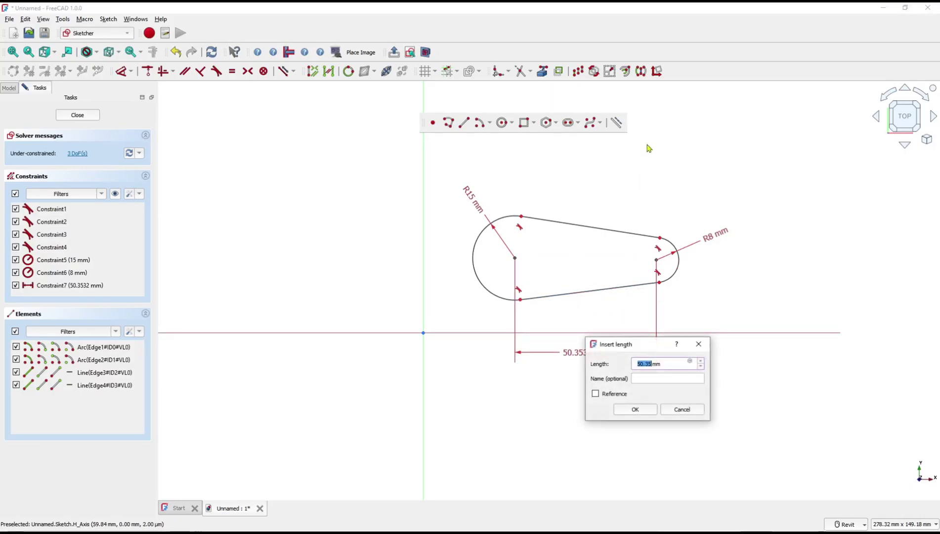
{"action": "type", "text": "50"}
{"action": "key", "text": "Return"}
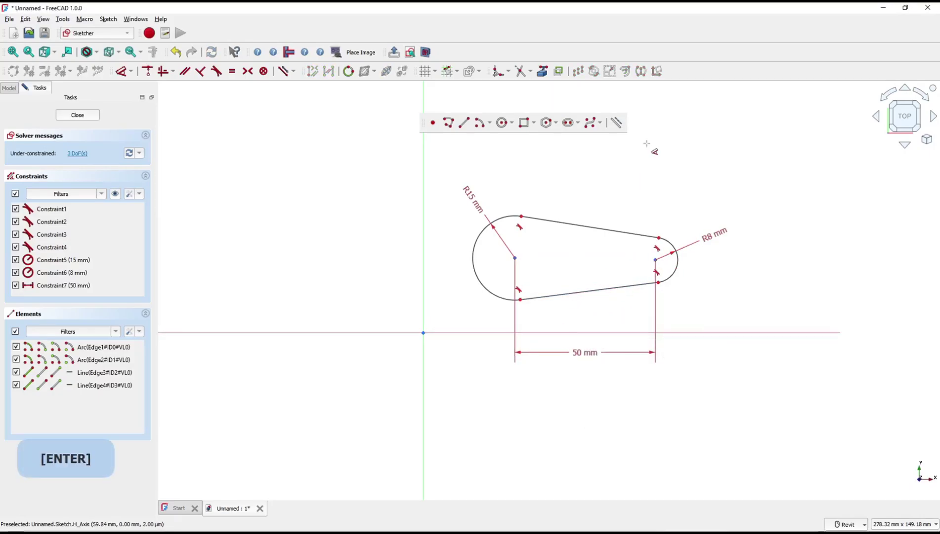
{"action": "key", "text": "Escape"}
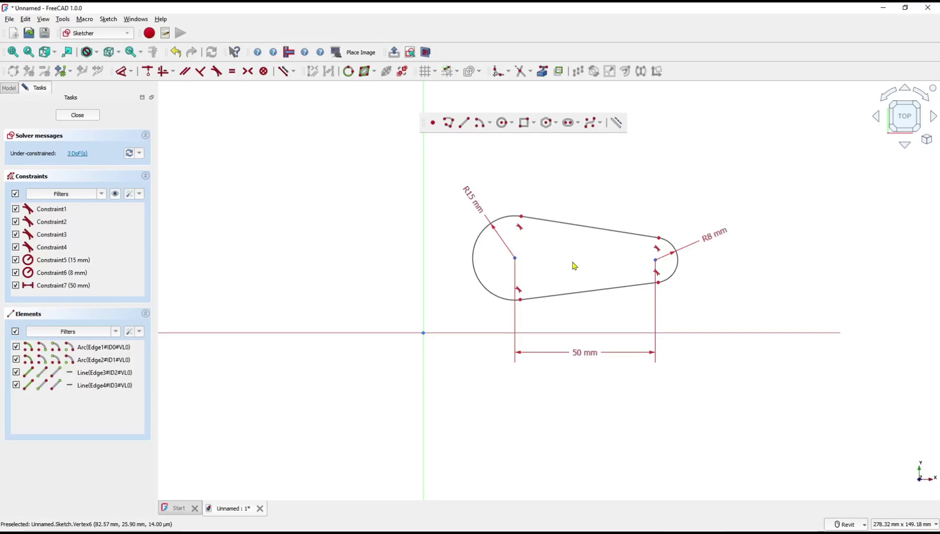
Constrain the two arc centres to be horizontally level.
{"action": "key", "text": "h"}
{"action": "left_click", "coordinate": [515, 257]}
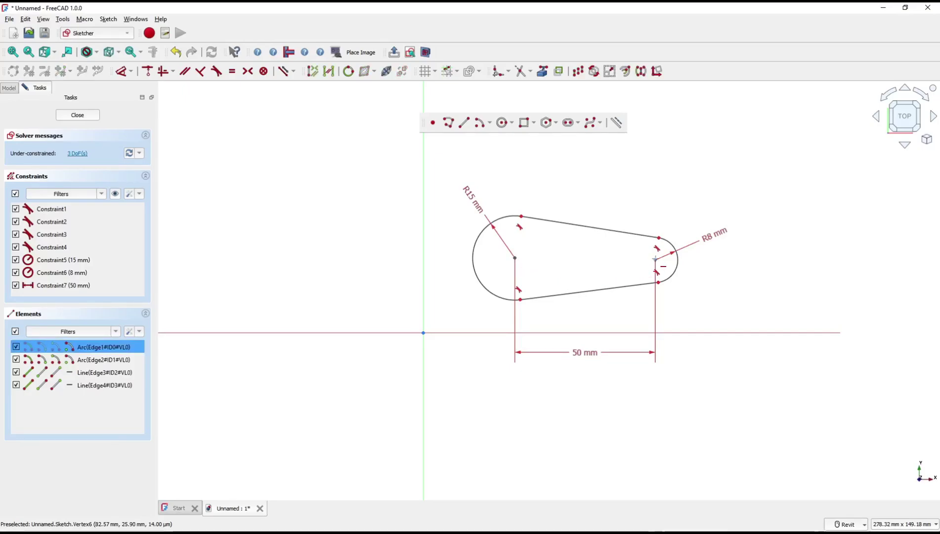
{"action": "left_click", "coordinate": [655, 257]}
{"action": "key", "text": "Escape"}
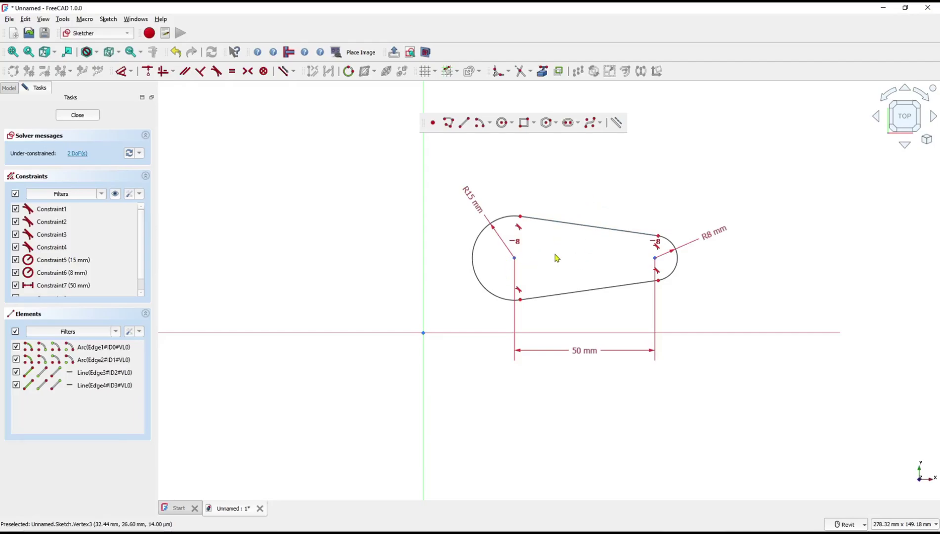
Lock the left arc centre in place at 32.4371 × 26.5974 mm, fully constraining the sketch.
{"action": "key", "text": "k"}
{"action": "key", "text": "l"}
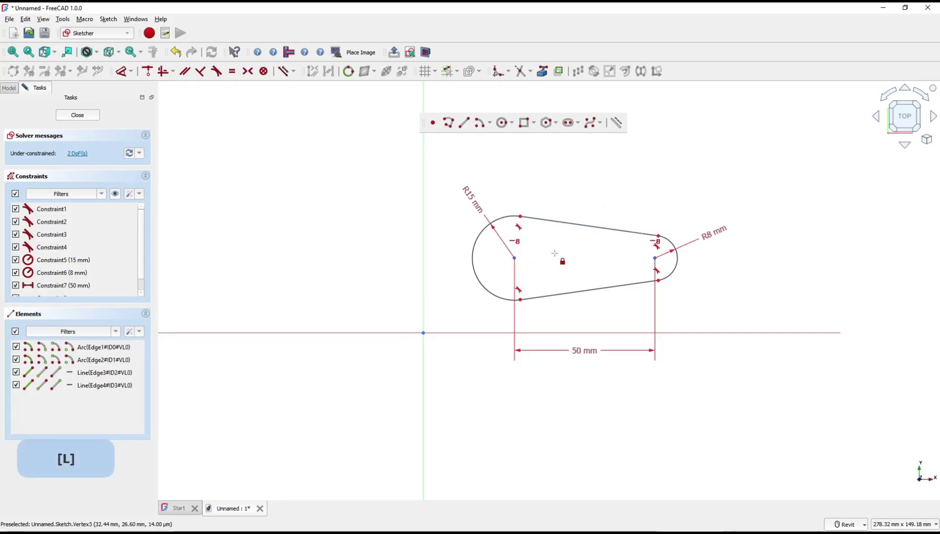
{"action": "left_click", "coordinate": [515, 263]}
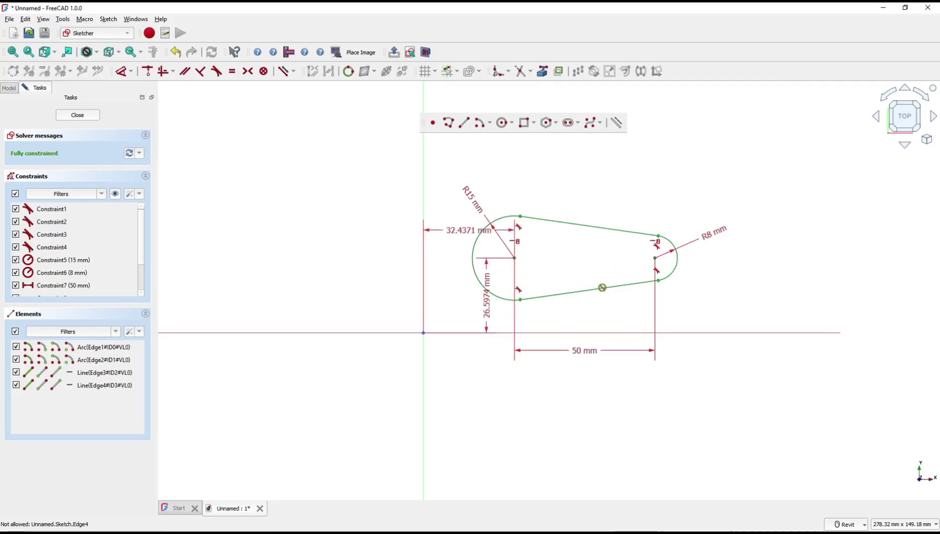
{"action": "middle_click_drag", "start_coordinate": [568, 256], "coordinate": [538, 266]}
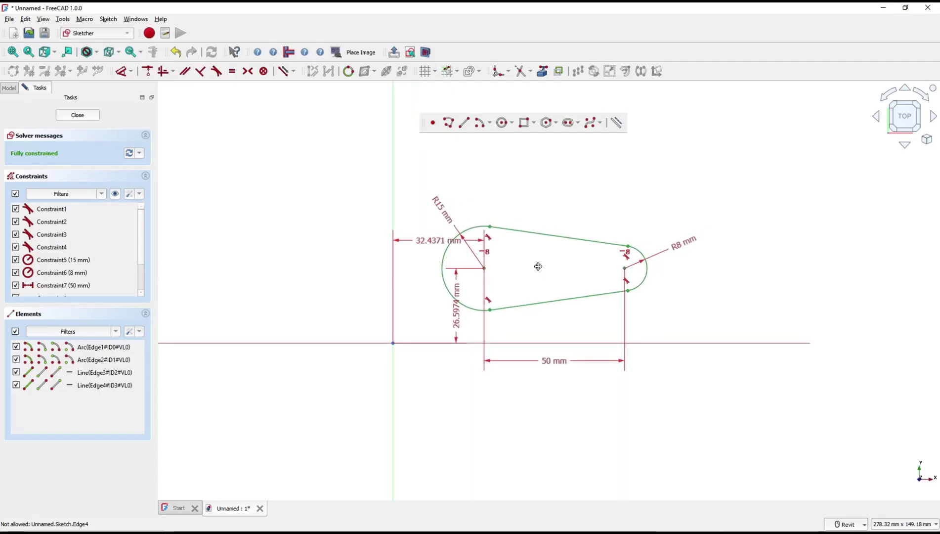